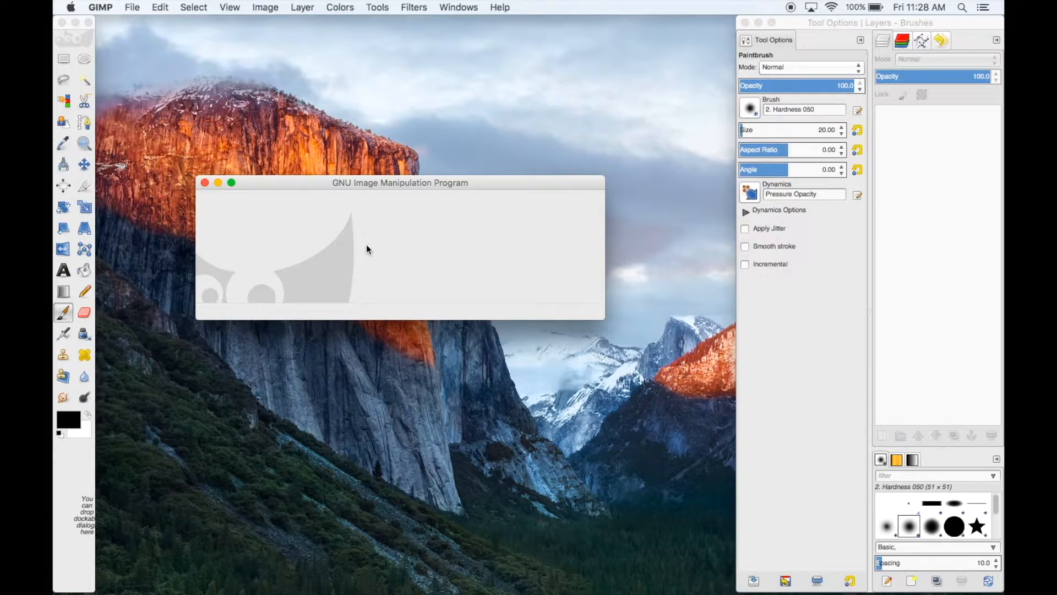
Examine the window options, the settings of the Move, Scale and Paintbrush tools, and the available brushes.
left_click_drag(353, 189, 391, 207)
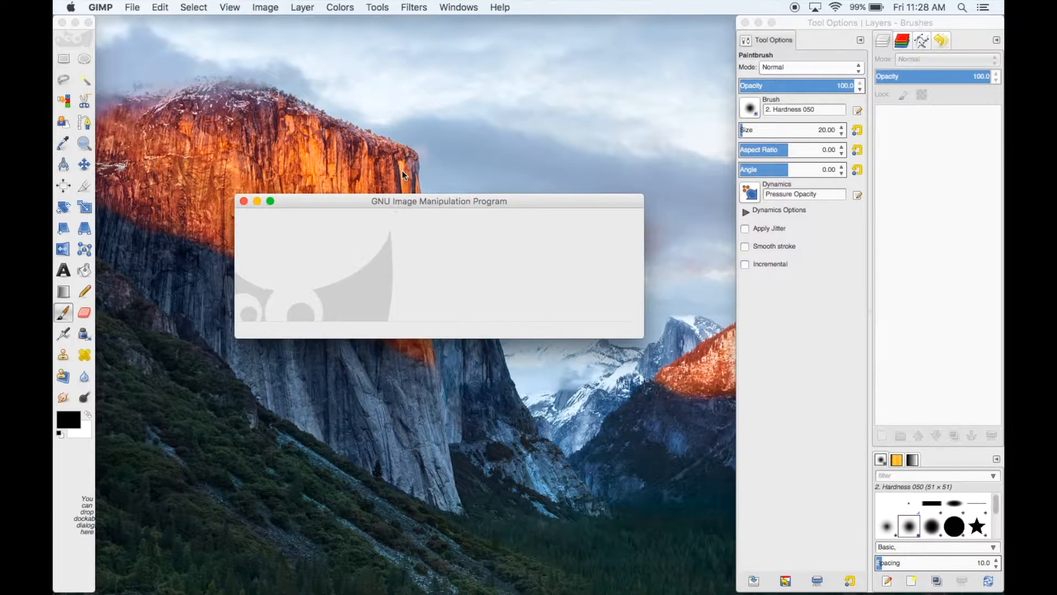
left_click(462, 9)
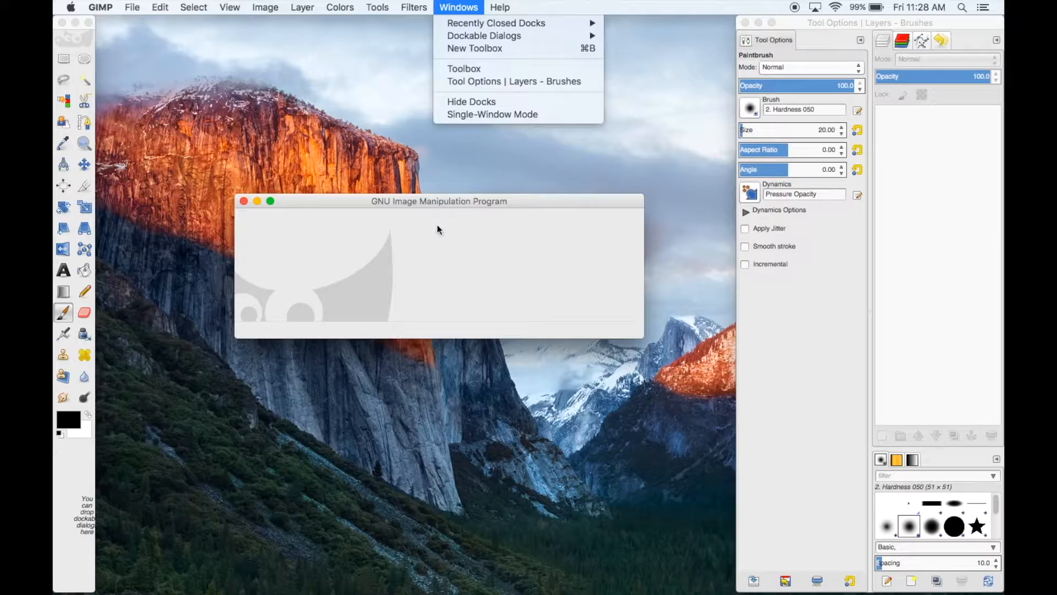
left_click(275, 172)
left_click(390, 207)
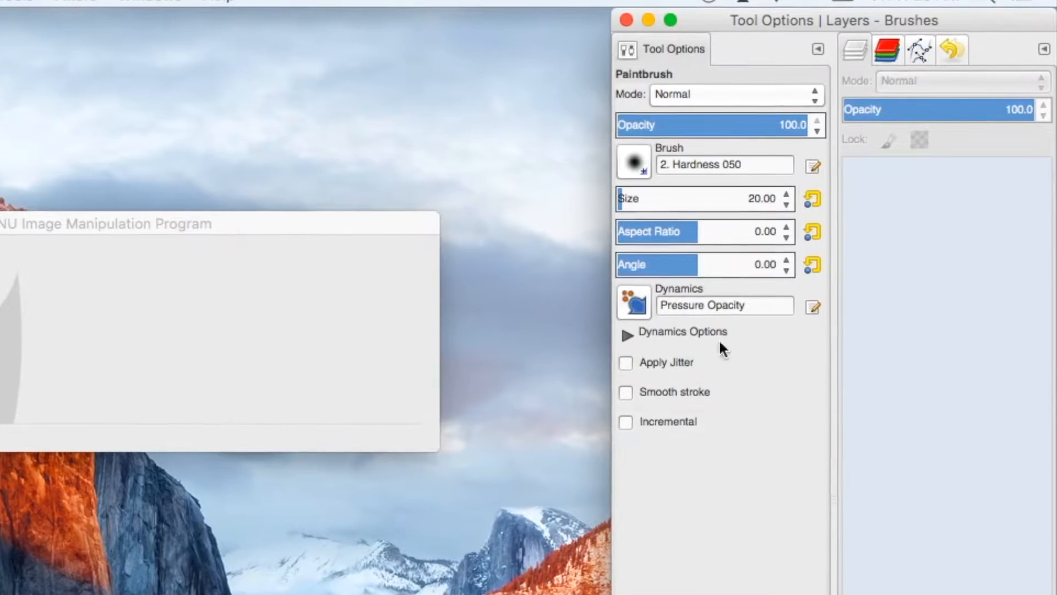
left_click(0, 104)
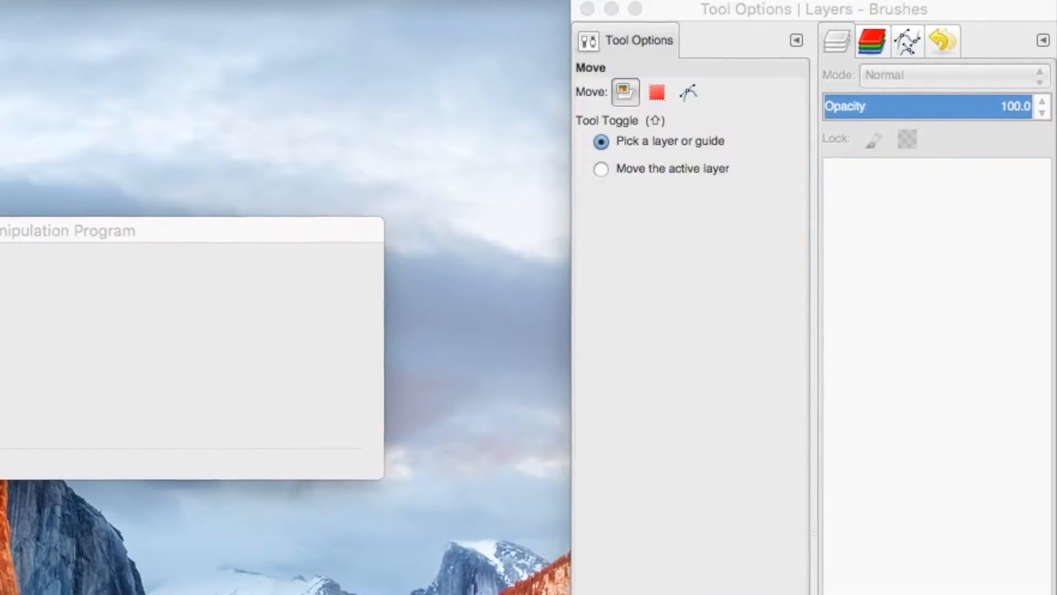
left_click(0, 105)
key("shift+t")
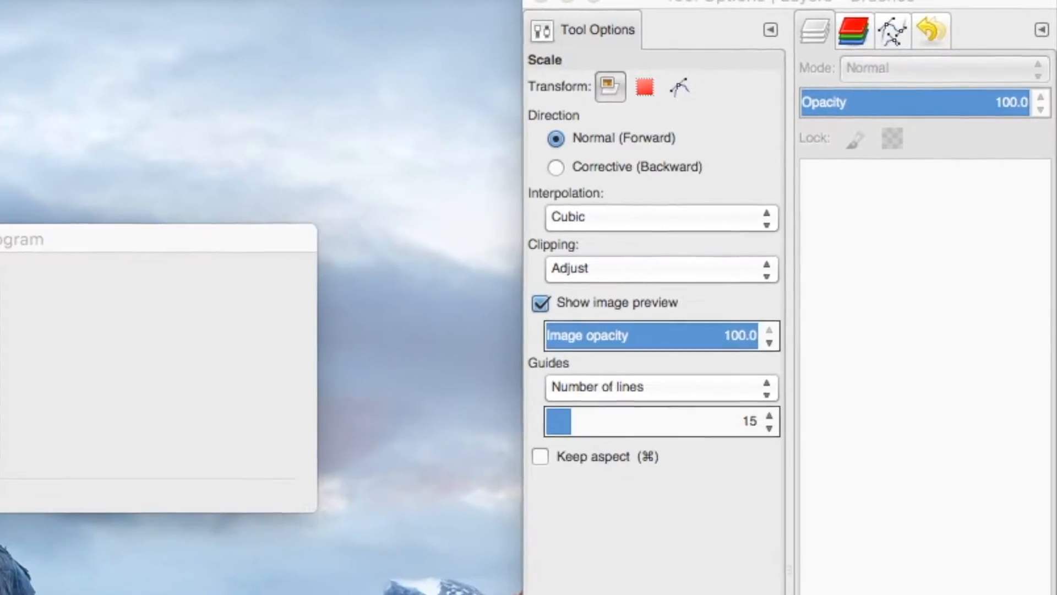
key("p")
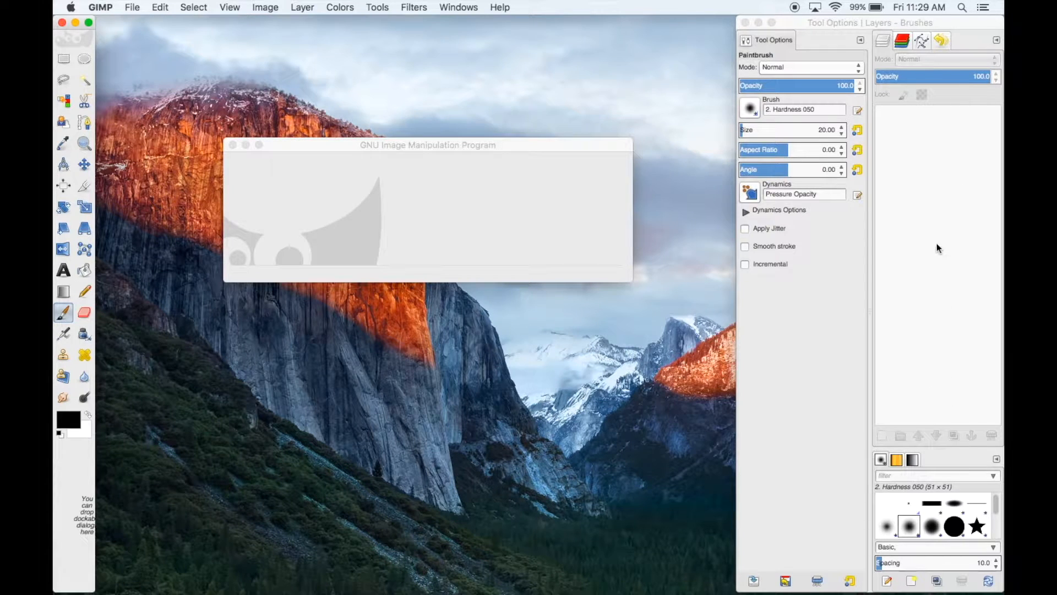
scroll(917, 508, "down", 5)
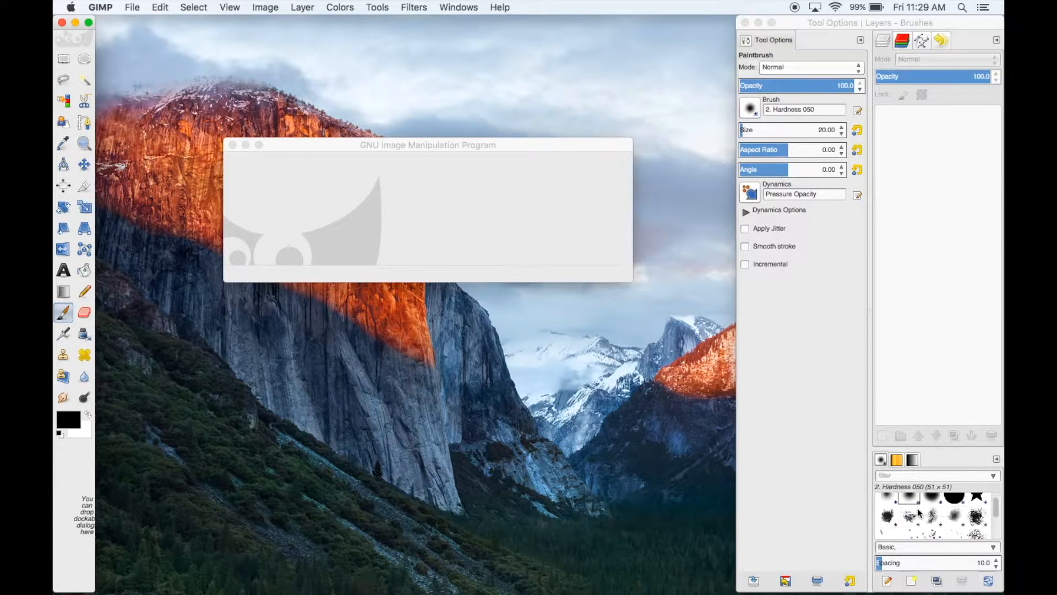
scroll(917, 508, "up", 5)
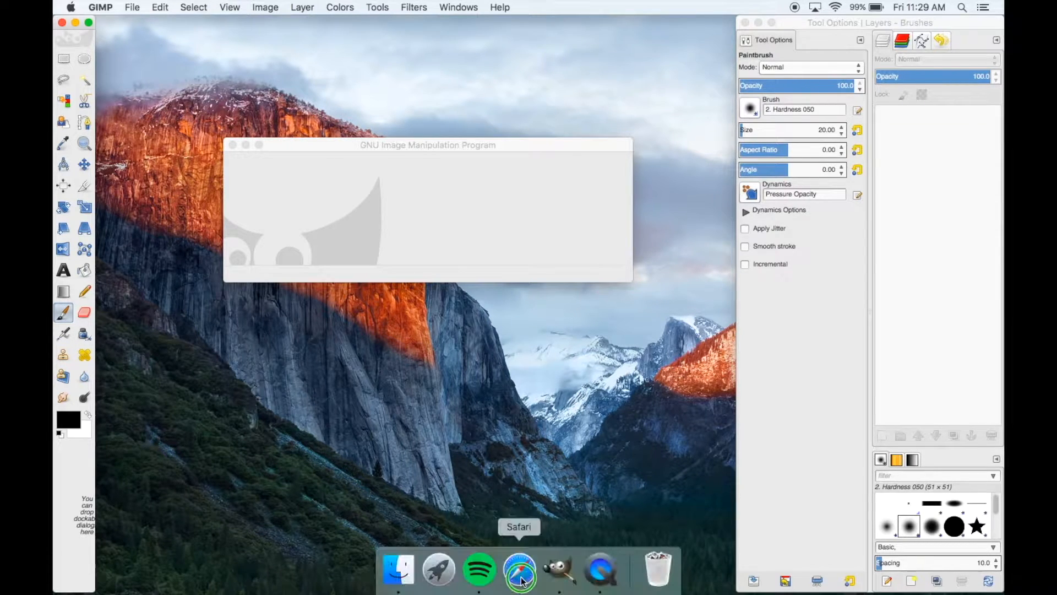
Switch to the PacSun Ribbed Jacquard Bralette page in Safari and copy the main product photo.
right_click(519, 568)
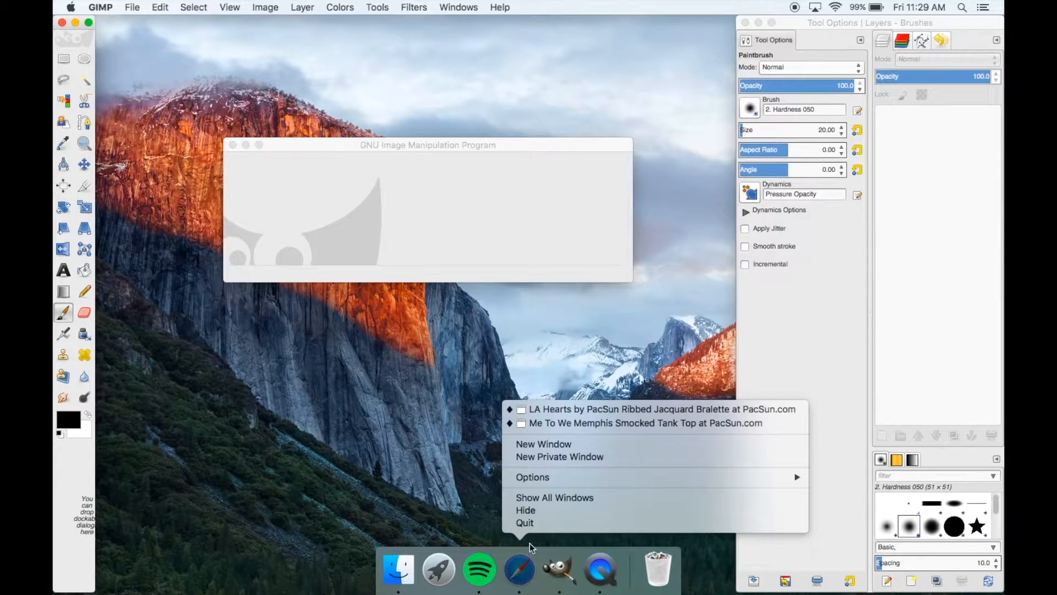
left_click(548, 415)
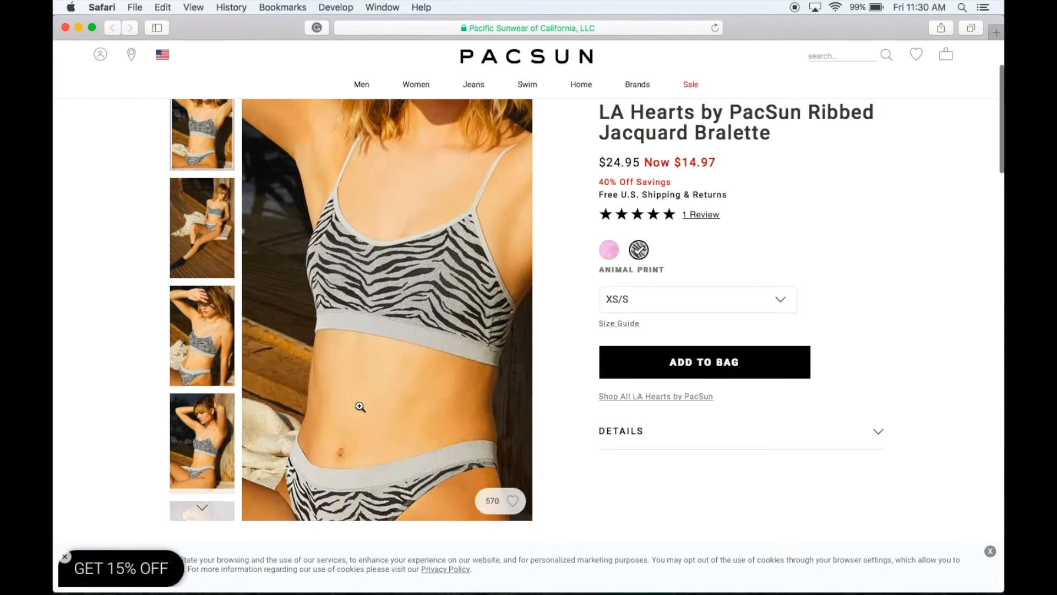
right_click(360, 406)
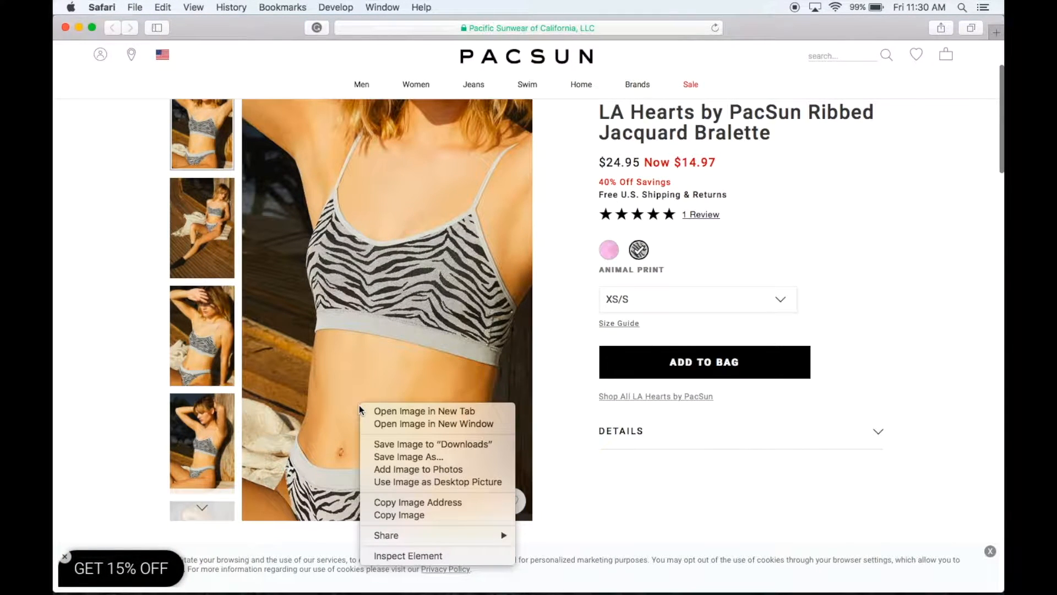
left_click(389, 515)
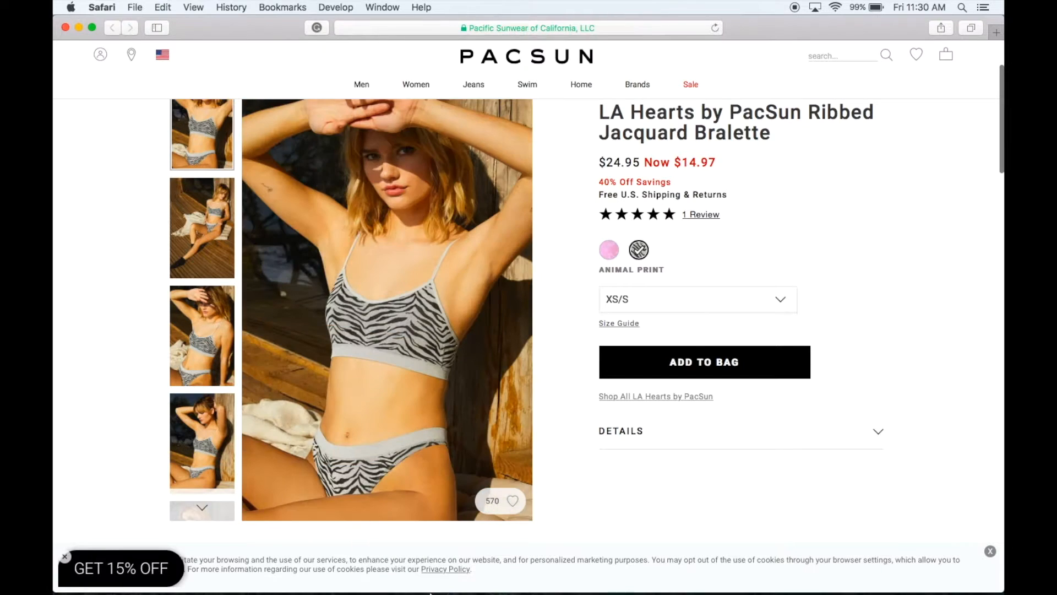
Return to GIMP and open template.png from the old designs folder in Documents.
left_click(79, 27)
left_click(126, 7)
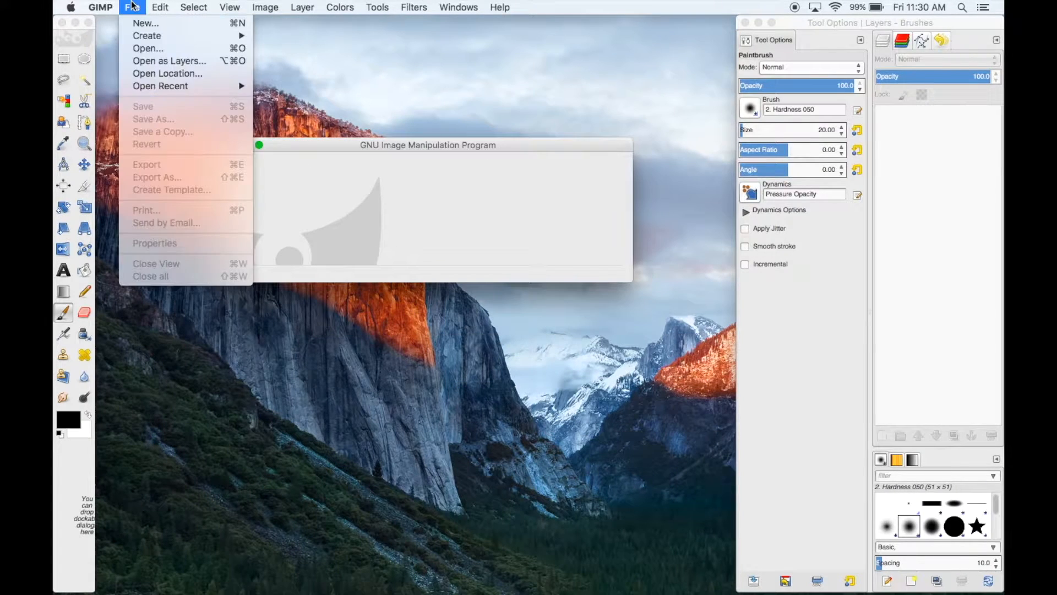
left_click(152, 49)
left_click(139, 160)
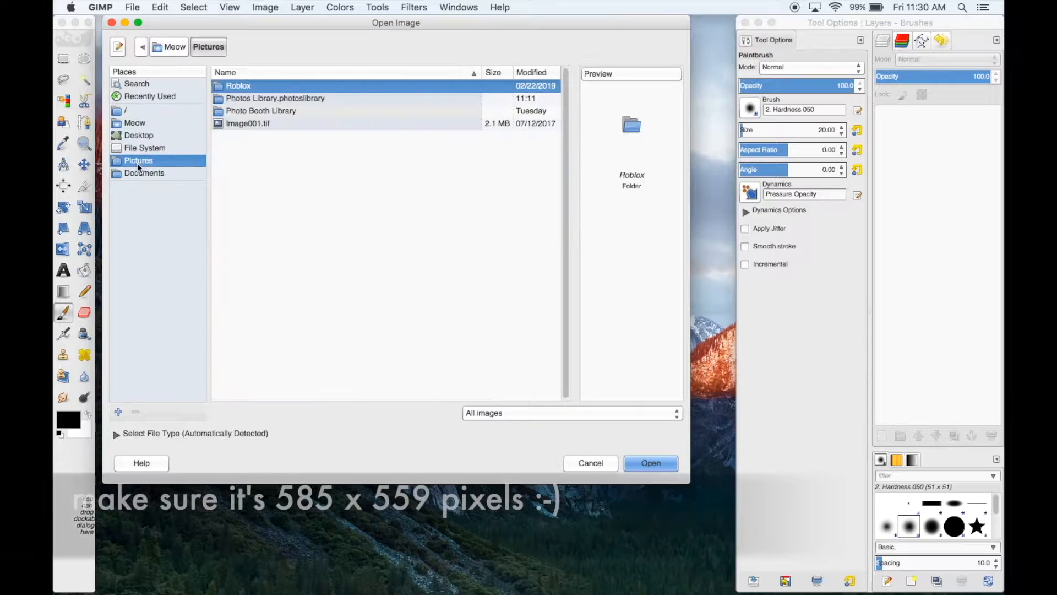
left_click(138, 173)
double_click(231, 111)
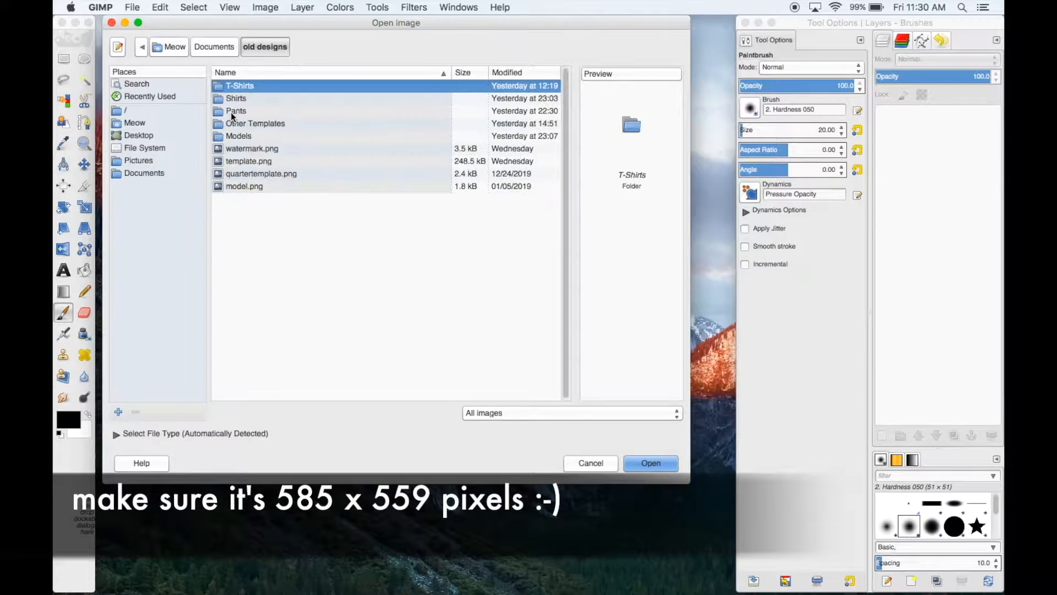
left_click(253, 149)
double_click(366, 161)
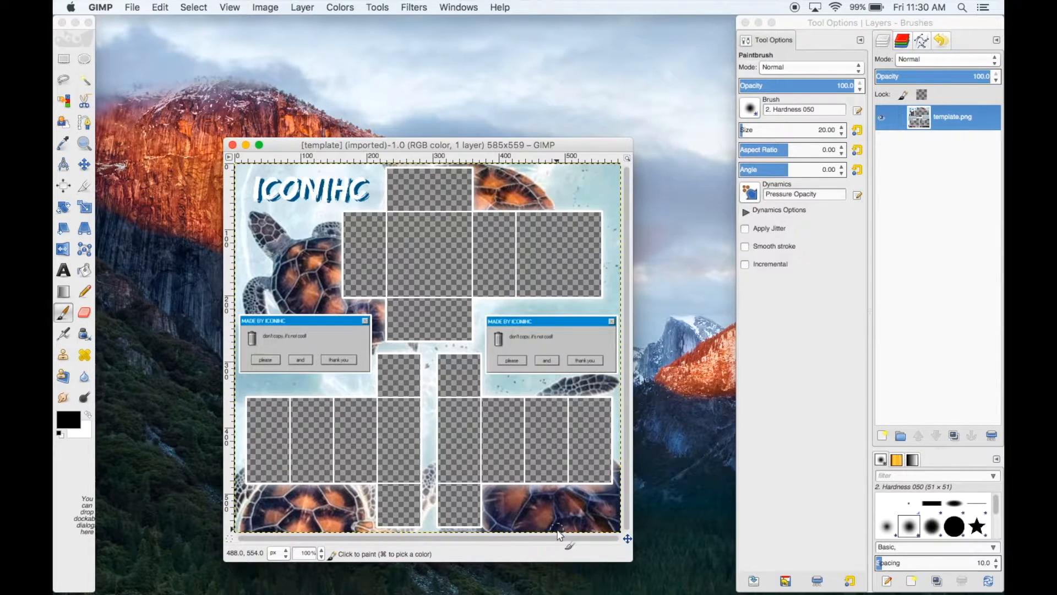
Paste the copied photo as a new image and arrange its window beside the template window.
left_click(160, 8)
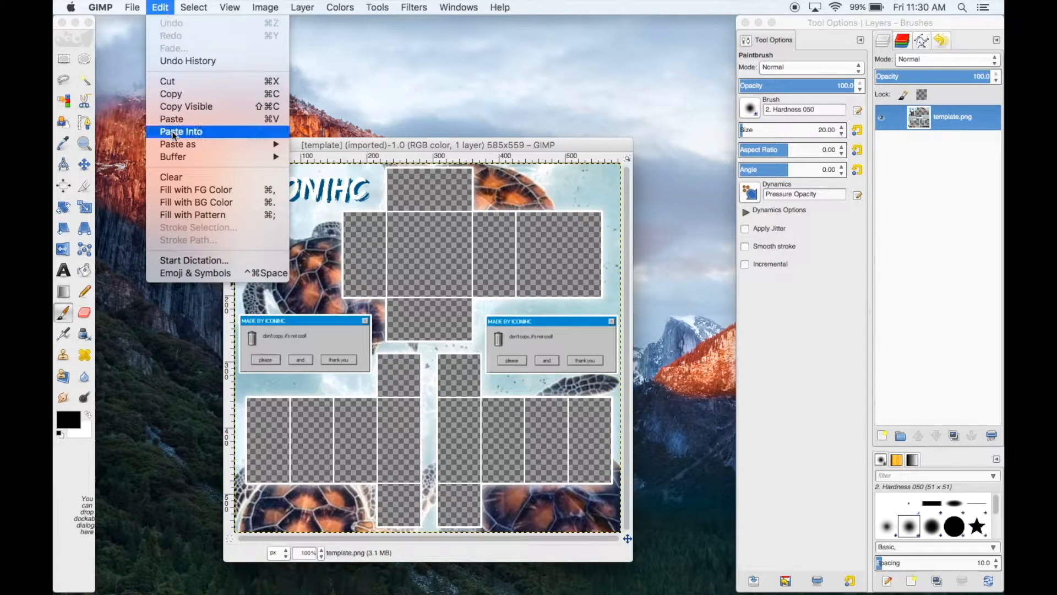
mouse_move(178, 145)
left_click(334, 145)
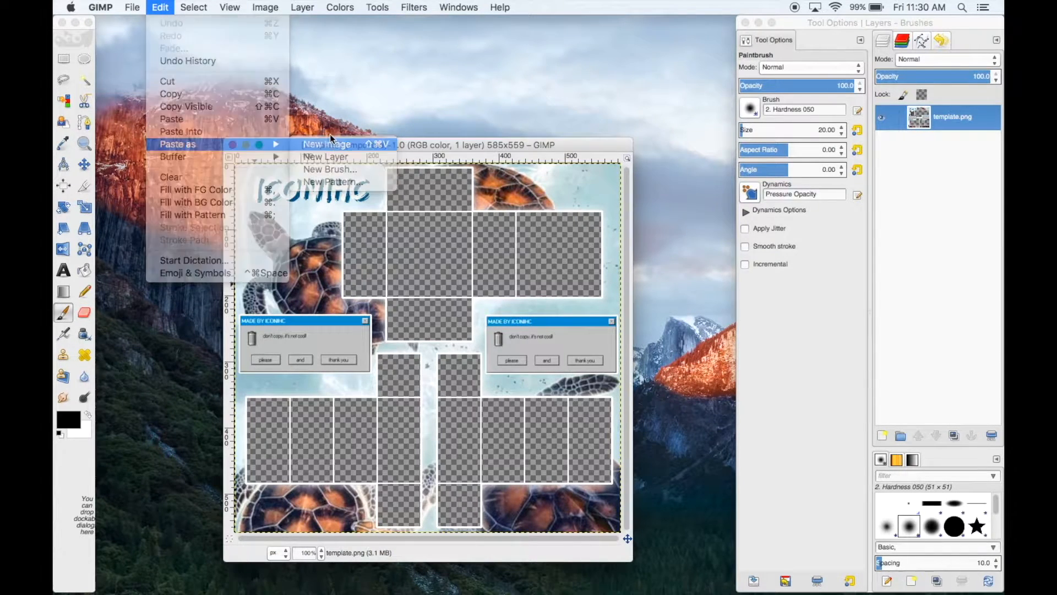
left_click_drag(236, 41, 764, 75)
left_click_drag(460, 145, 370, 74)
left_click(65, 60)
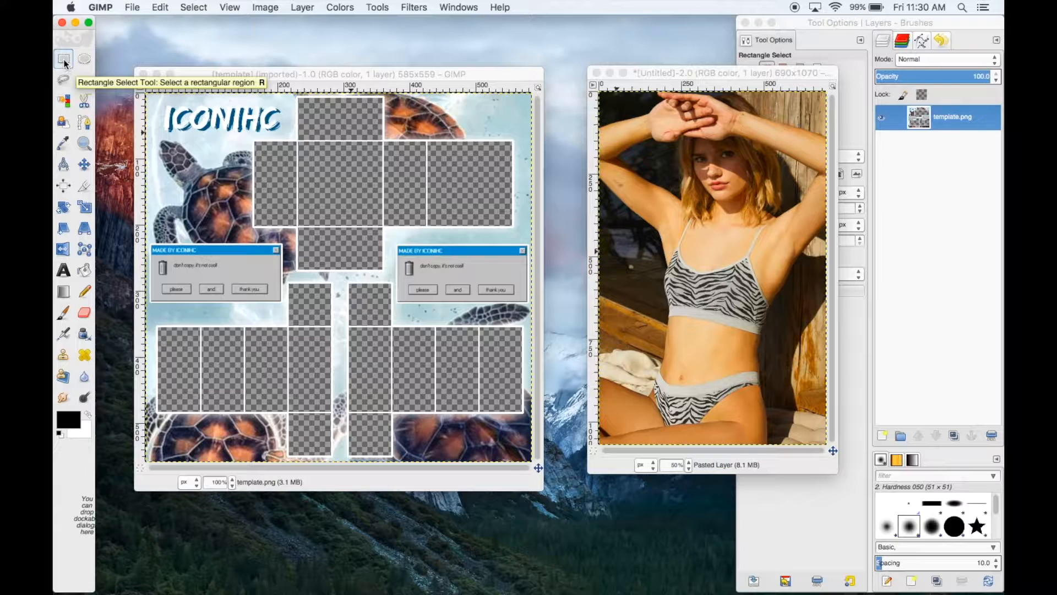
left_click_drag(723, 74, 669, 71)
Rotate the pasted photo slightly counterclockwise so that the hem of the zebra-print bralette runs level.
left_click(634, 459)
left_click(612, 516)
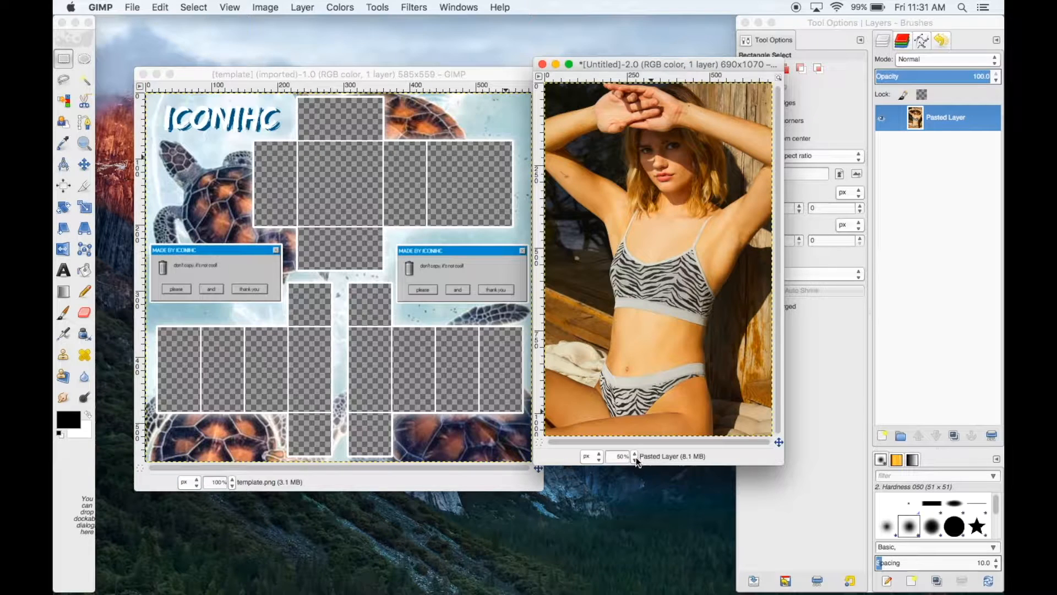
left_click(636, 459)
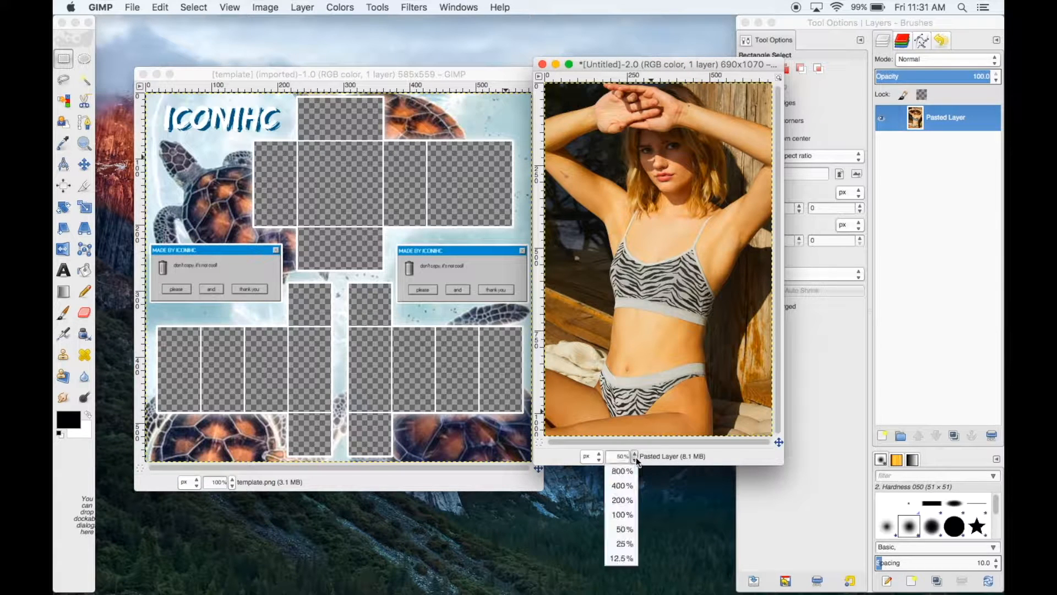
left_click(626, 515)
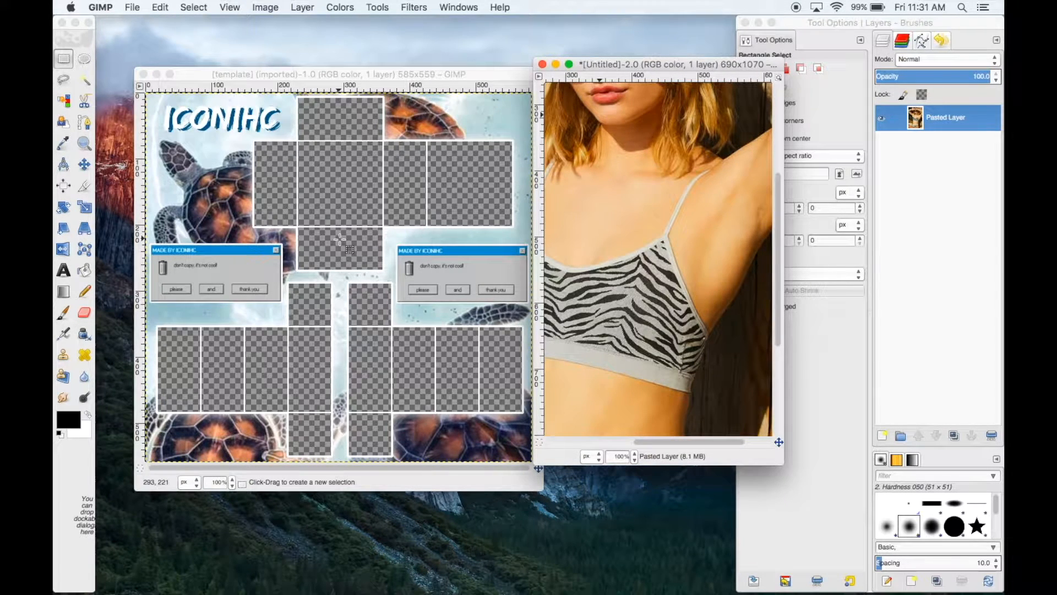
left_click(61, 215)
left_click(657, 287)
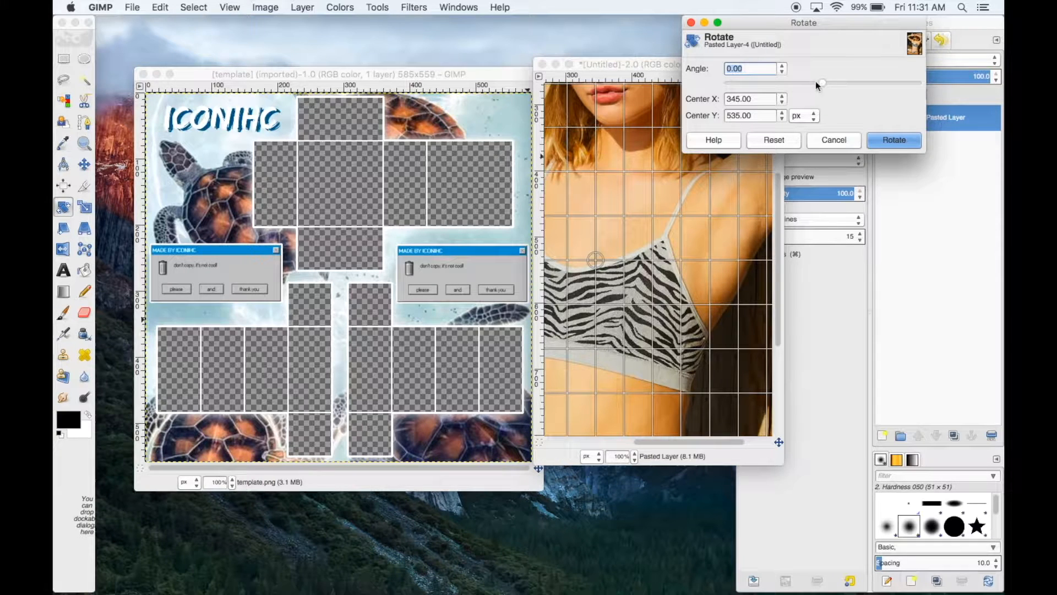
left_click_drag(825, 86, 816, 83)
key("Escape")
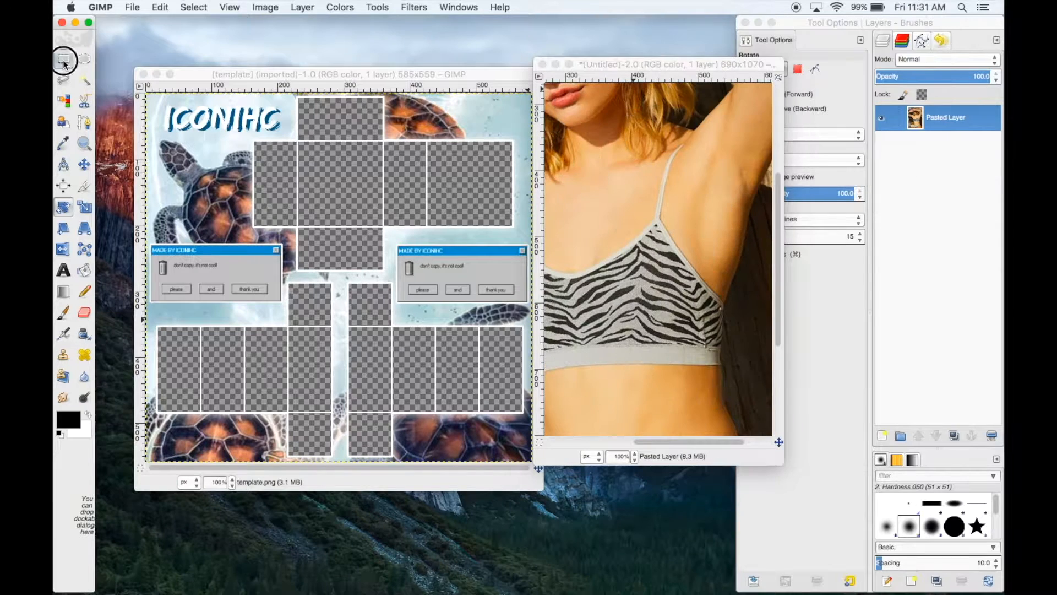
Copy a rectangular area of about 212 × 225 px around the bralette's zebra-print cup, and clear the selection.
left_click(64, 58)
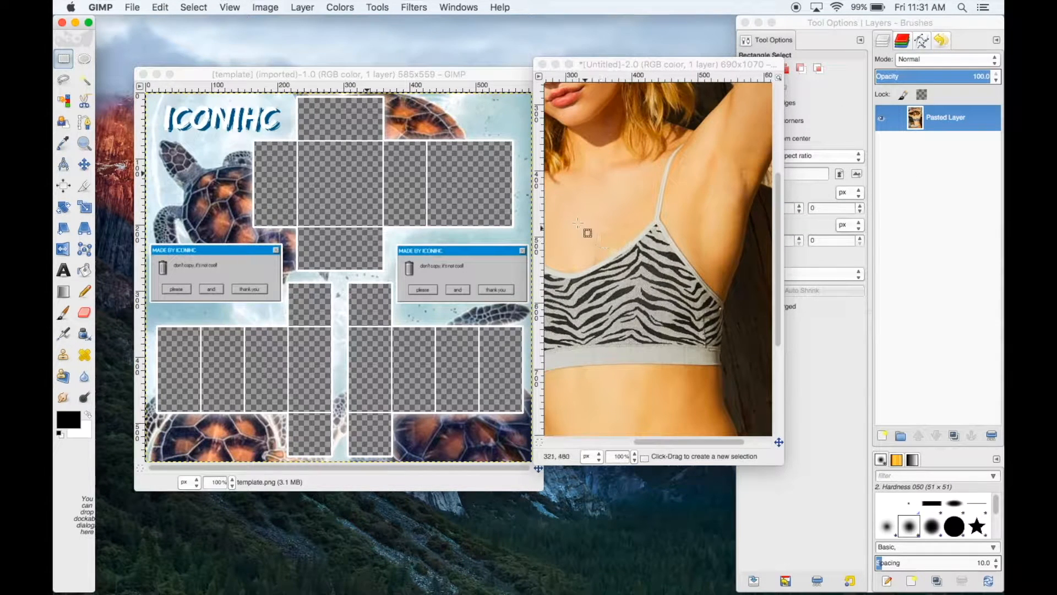
left_click(614, 249)
left_click_drag(573, 208, 713, 363)
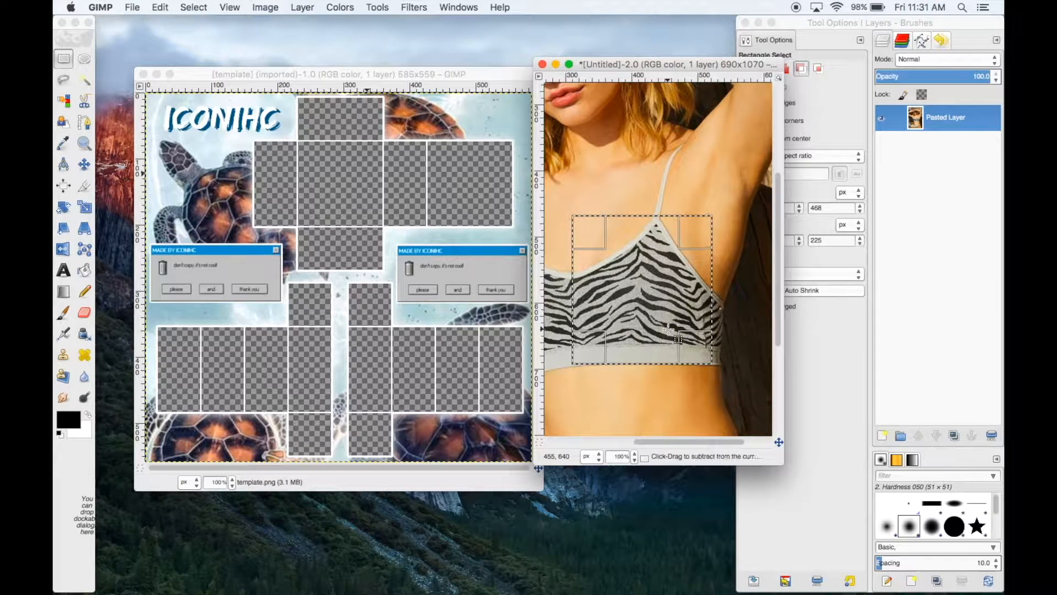
key("super+c")
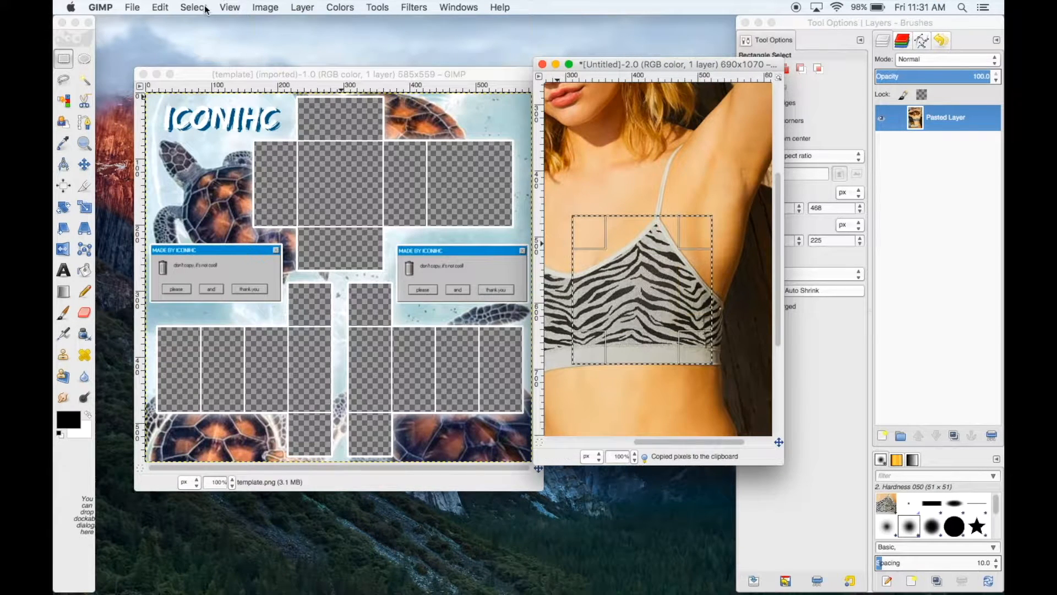
left_click(160, 7)
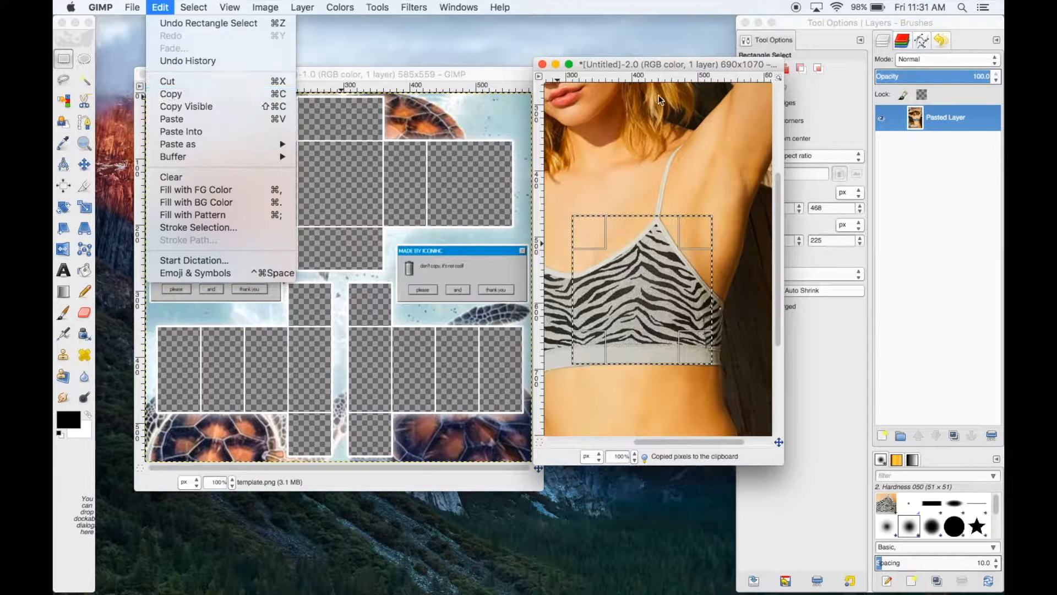
left_click(668, 63)
left_click(661, 127)
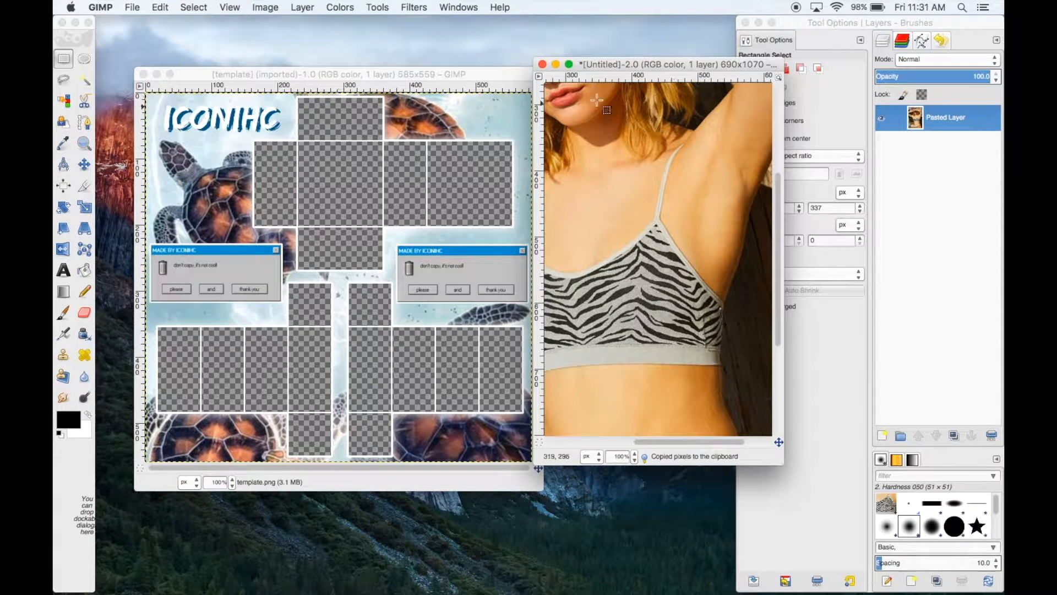
Add the copied zebra-print piece from the clipboard brush to the centre of the template as a new layer.
left_click_drag(408, 75, 468, 70)
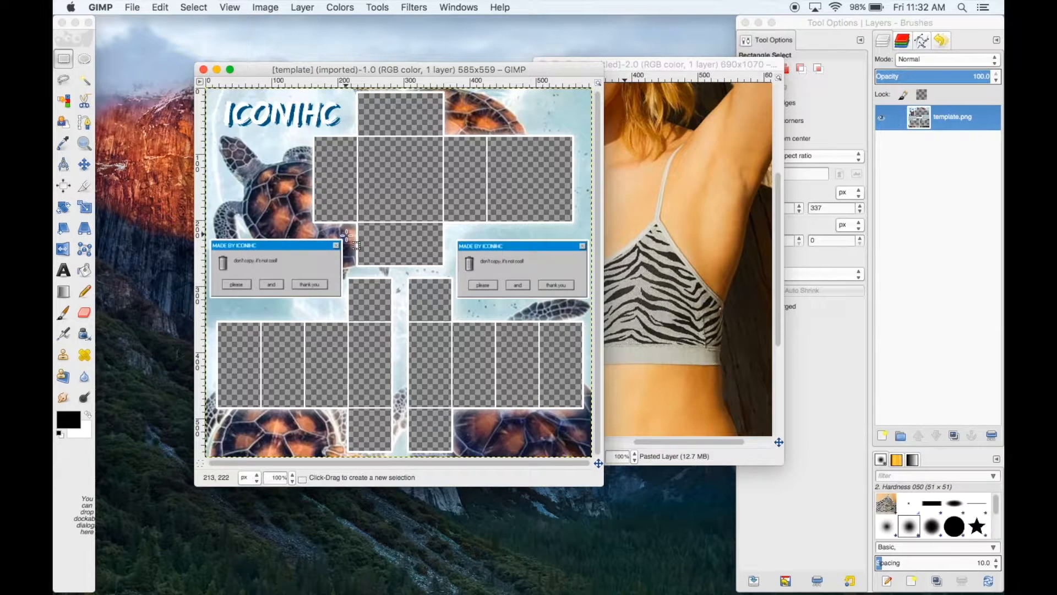
left_click(159, 7)
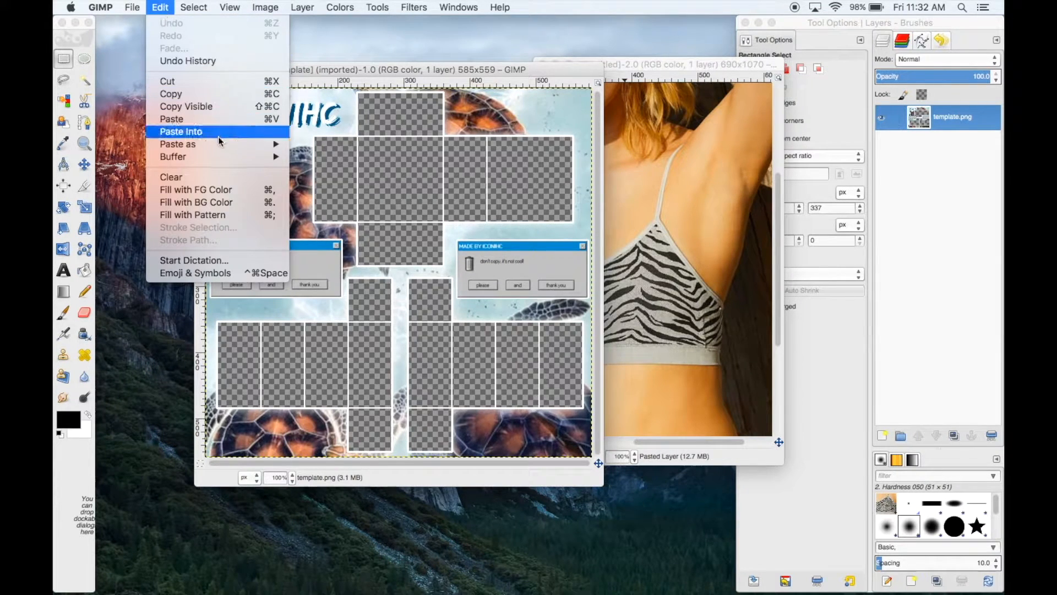
left_click(163, 7)
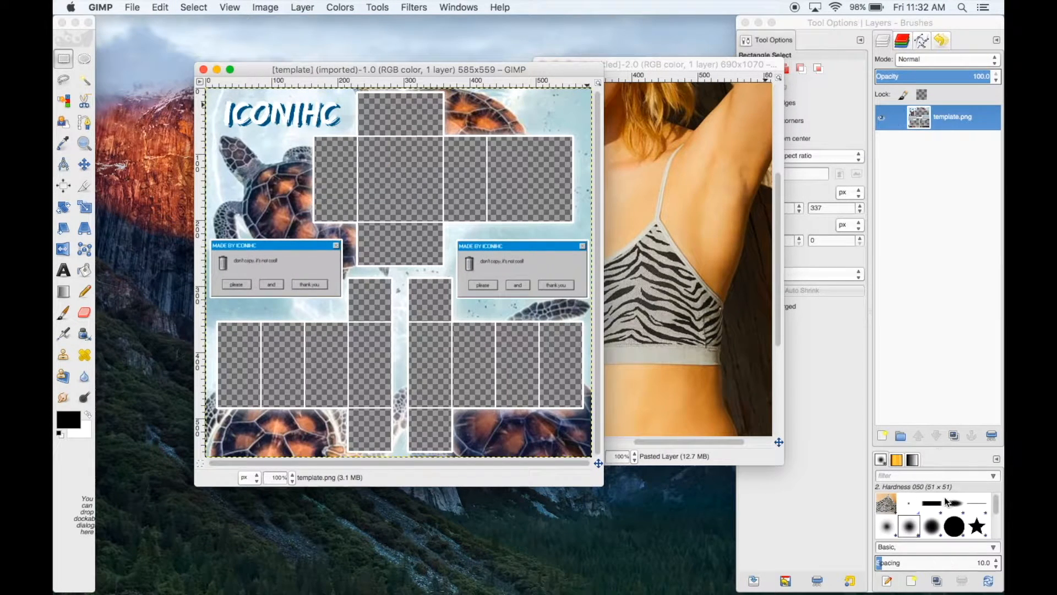
left_click(888, 505)
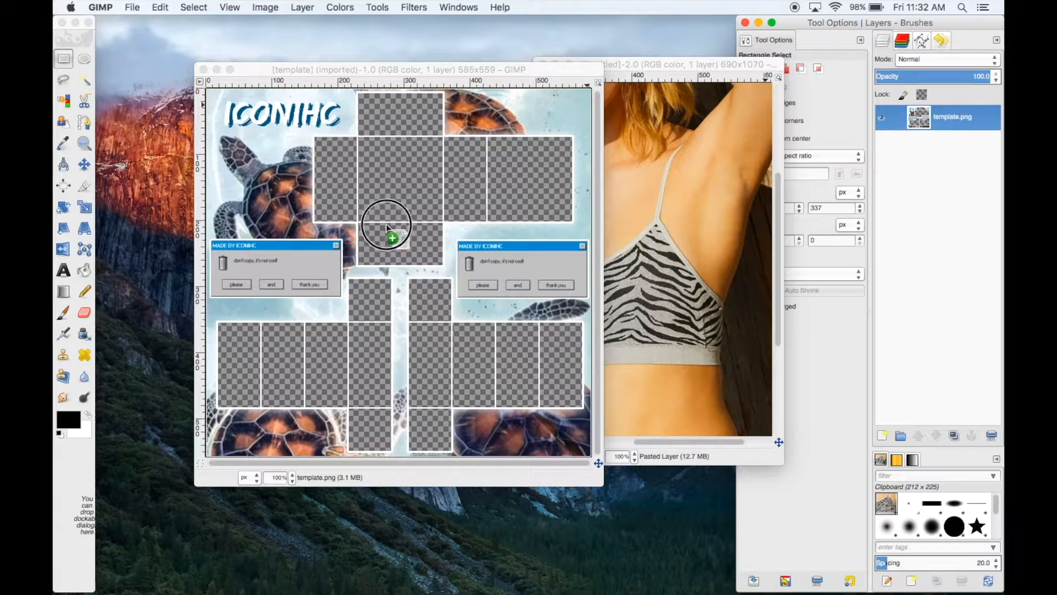
left_click_drag(382, 223, 382, 225)
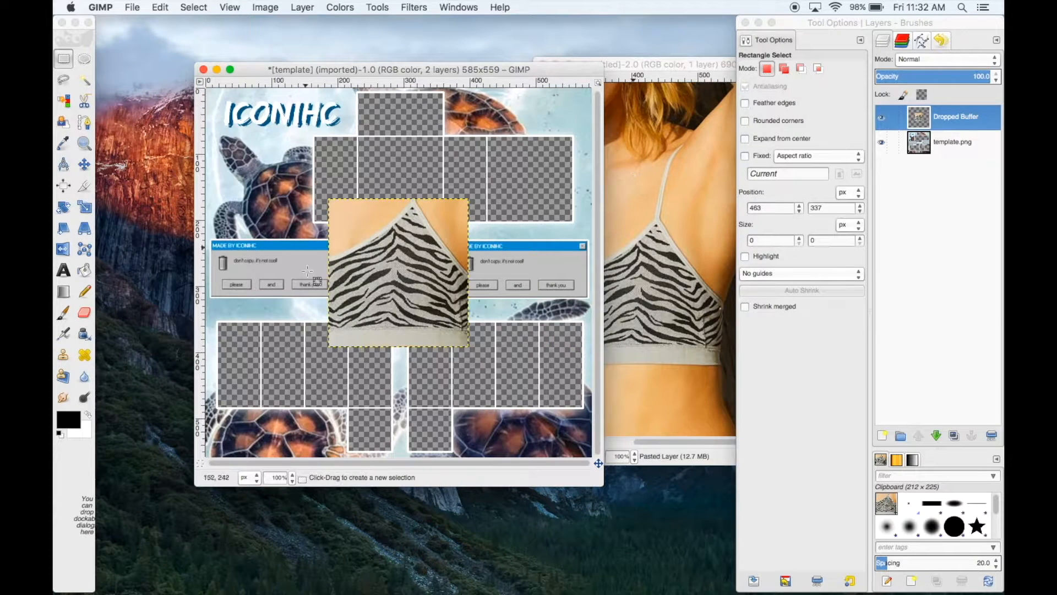
left_click(292, 477)
left_click(280, 520)
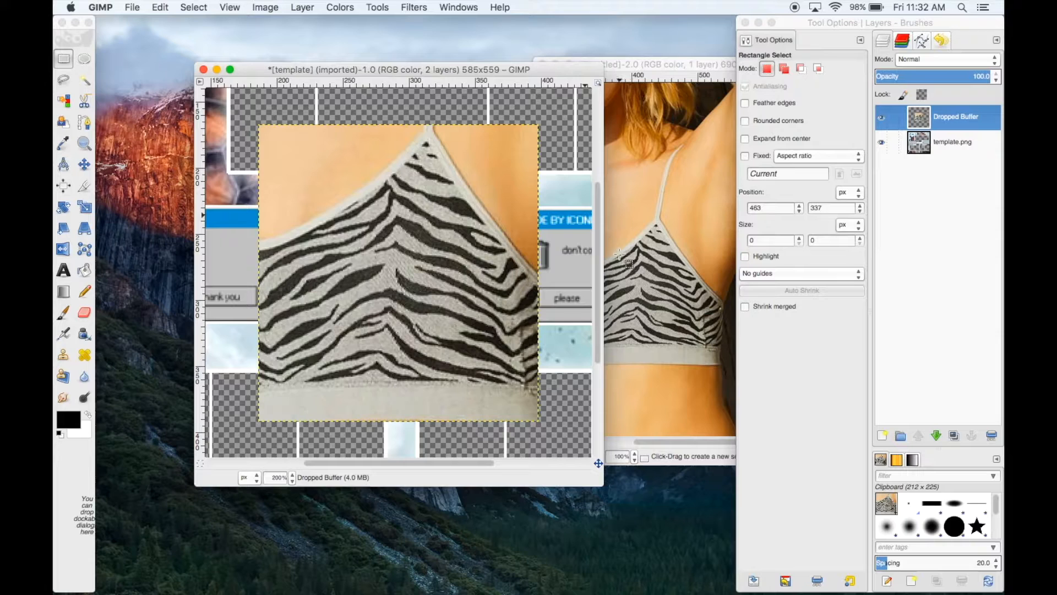
Erase the skin around the zebra-print piece along its neckline and armhole edges using the size 20 Hardness 100 eraser.
left_click(84, 319)
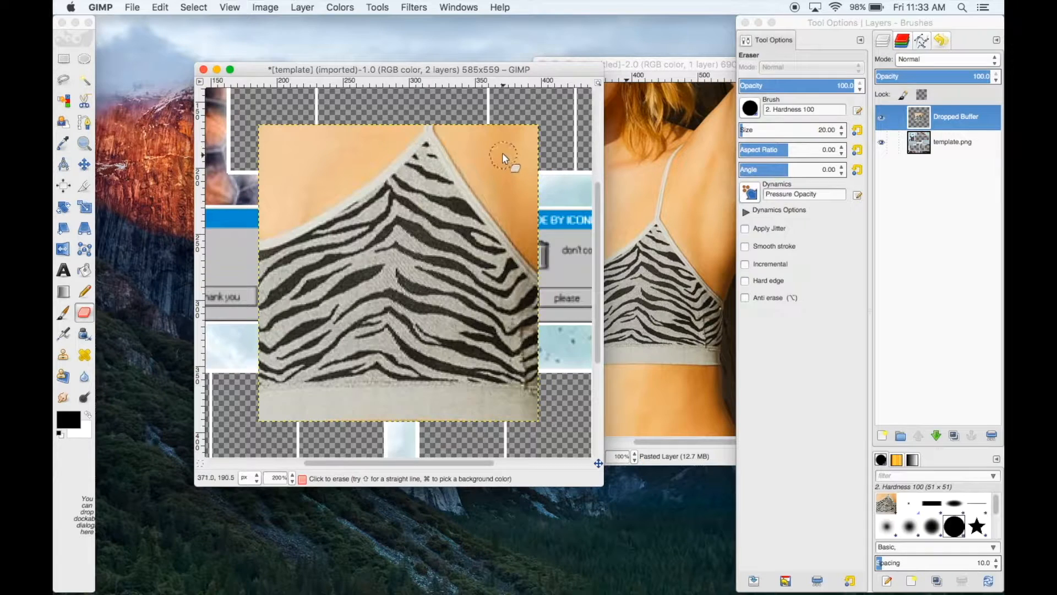
left_click(447, 128)
left_click(546, 259, "shift")
mouse_move(485, 199)
left_mouse_down()
mouse_move(468, 161)
mouse_move(520, 150)
mouse_move(614, 251)
mouse_move(531, 242)
mouse_move(480, 182)
mouse_move(521, 234)
left_mouse_up()
mouse_move(413, 125)
left_mouse_down()
mouse_move(260, 230)
mouse_move(276, 161)
mouse_move(380, 157)
mouse_move(289, 217)
left_mouse_up()
key("r")
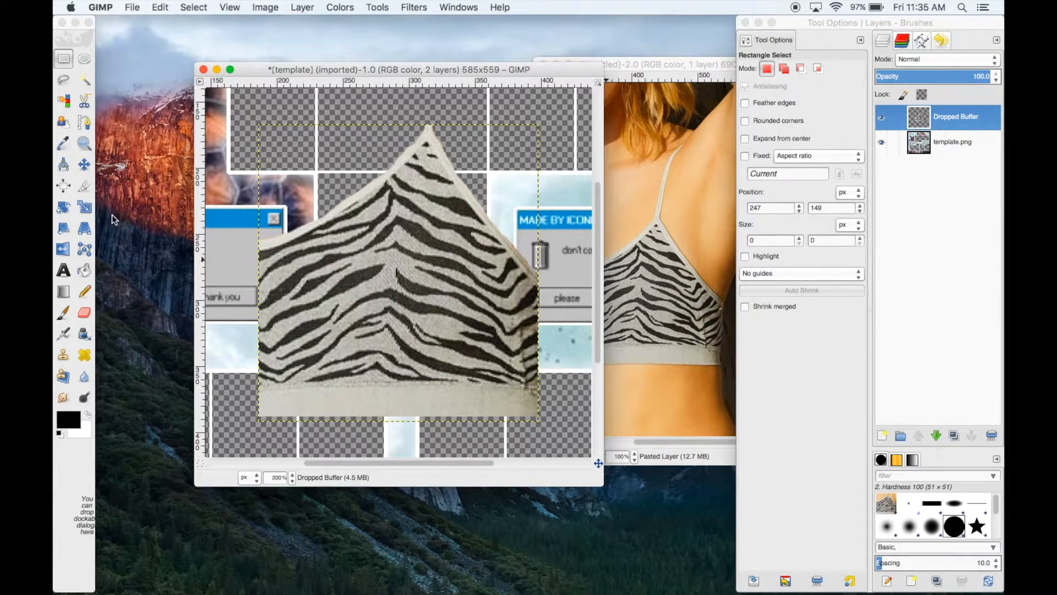
Scale the cleaned zebra-print piece down to about 91 × 80 px.
left_click(89, 210)
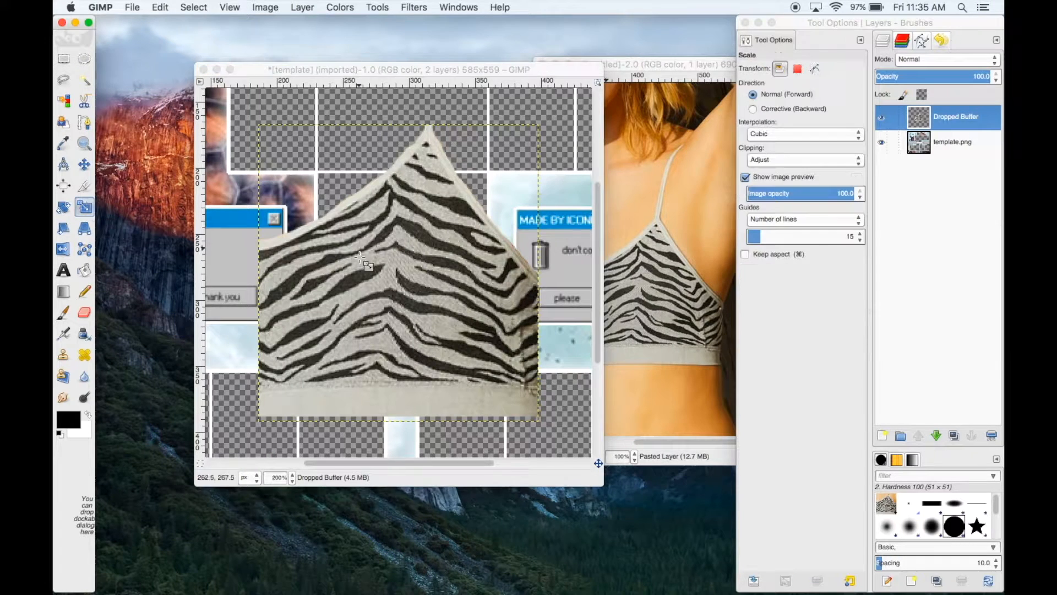
left_click(397, 263)
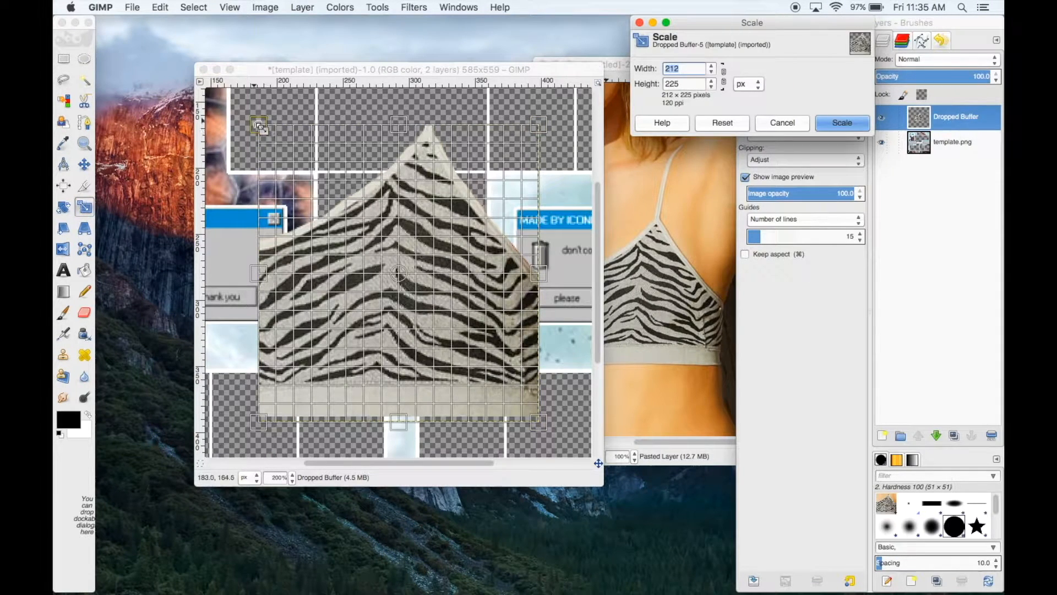
left_click_drag(290, 155, 416, 311)
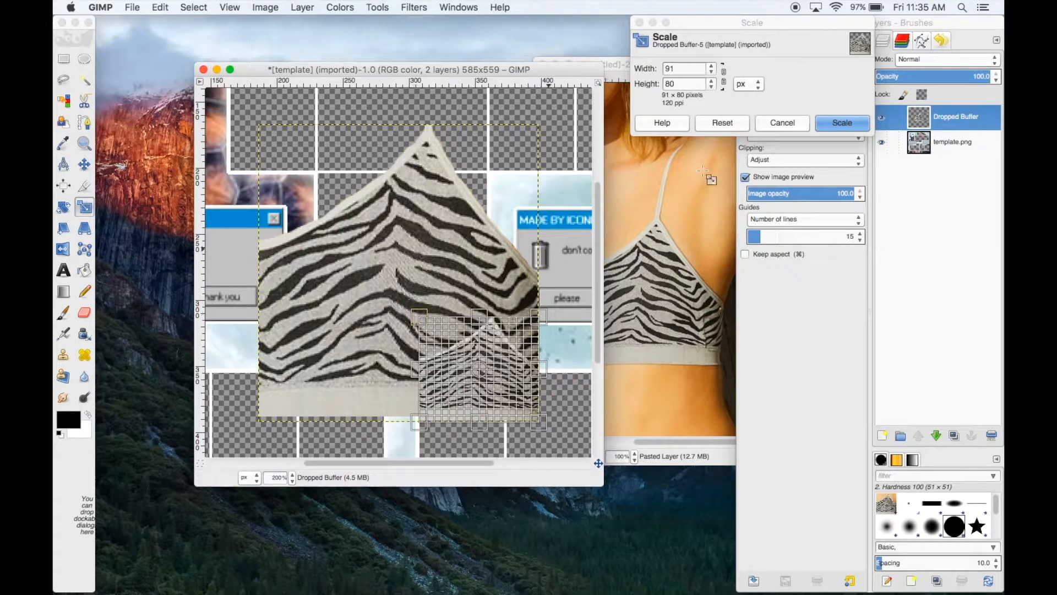
left_click(842, 123)
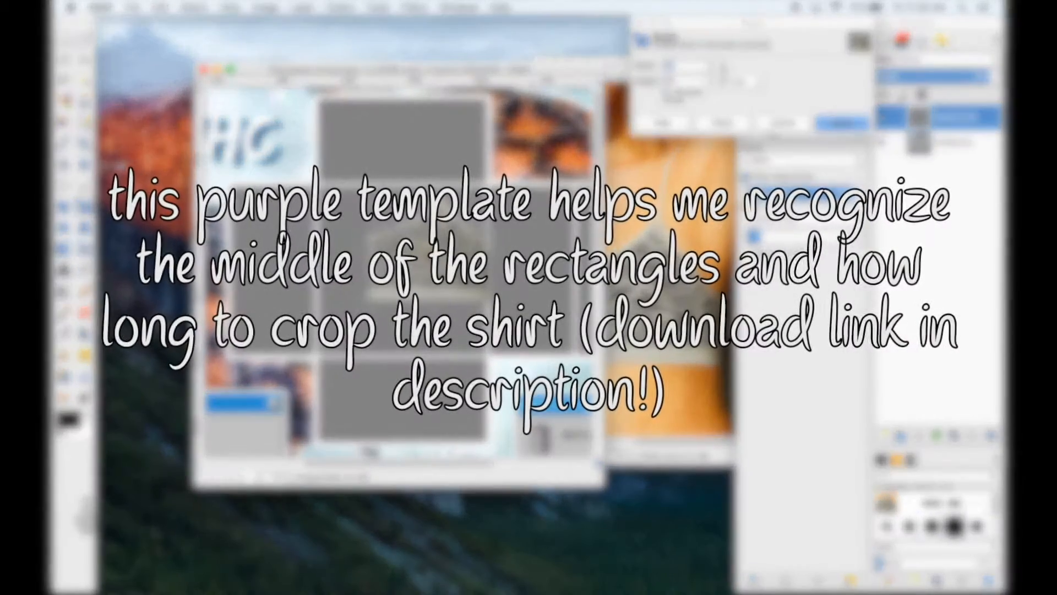
key("Return")
Open the purple guide image crop.png as a layer of the template.
key("ctrl+alt+o")
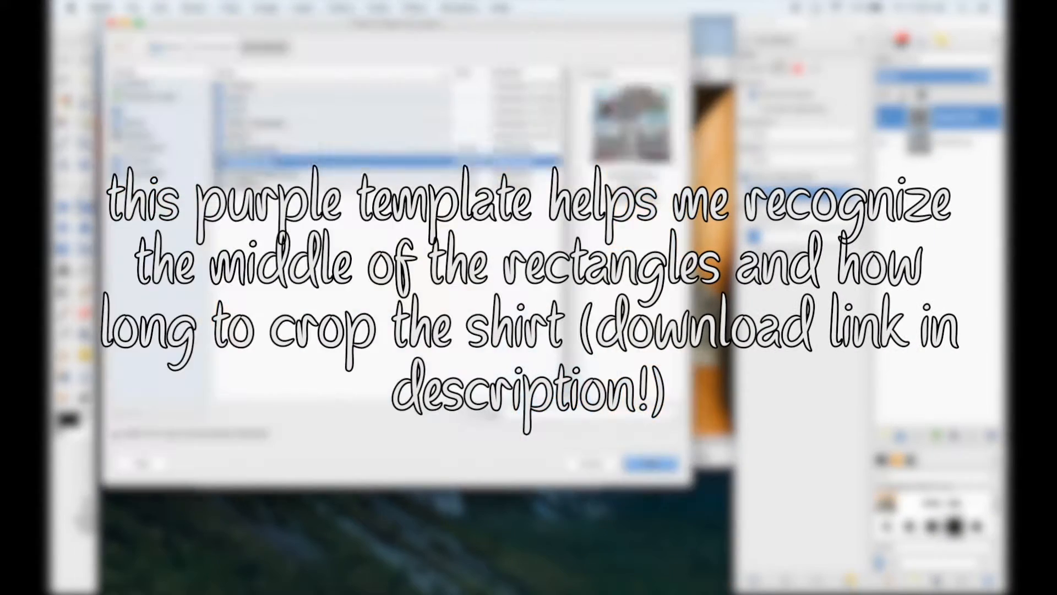
key("Return")
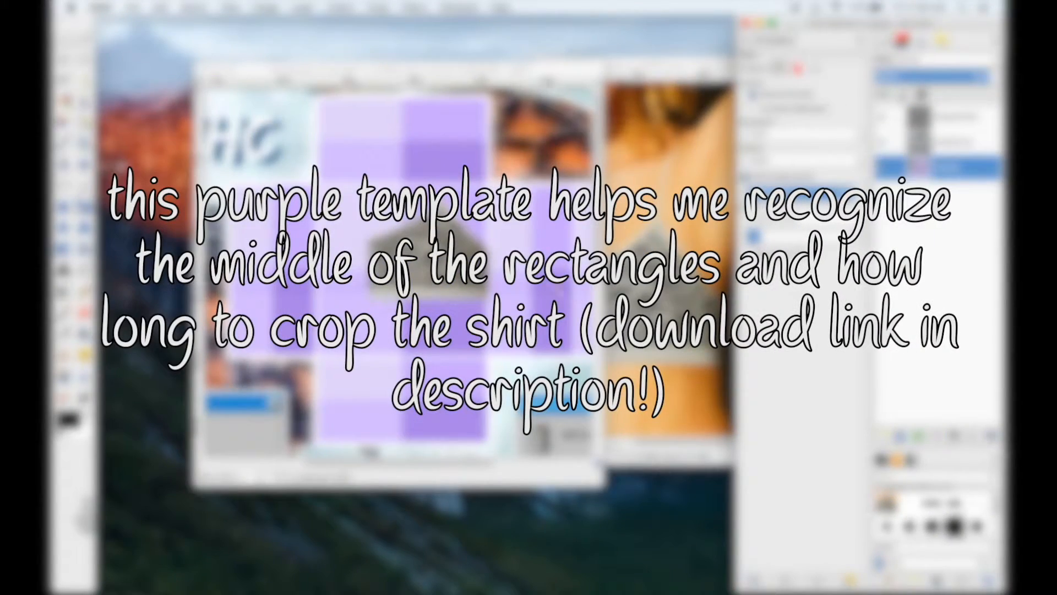
Narrow the zebra piece to fill the torso front's right half and raise the template.png layer to the top.
left_click(430, 259)
left_click(955, 117)
left_click(435, 259)
left_click_drag(370, 216, 402, 213)
left_click(842, 122)
left_click_drag(944, 142, 945, 113)
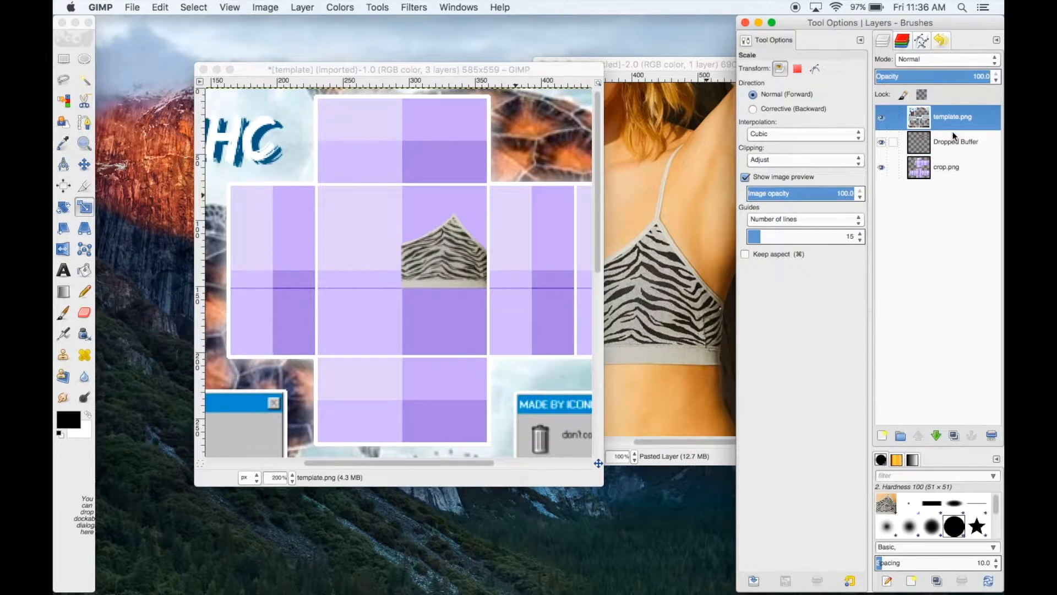
Duplicate the zebra piece and move the copy onto the left half of the torso front.
left_click(951, 145)
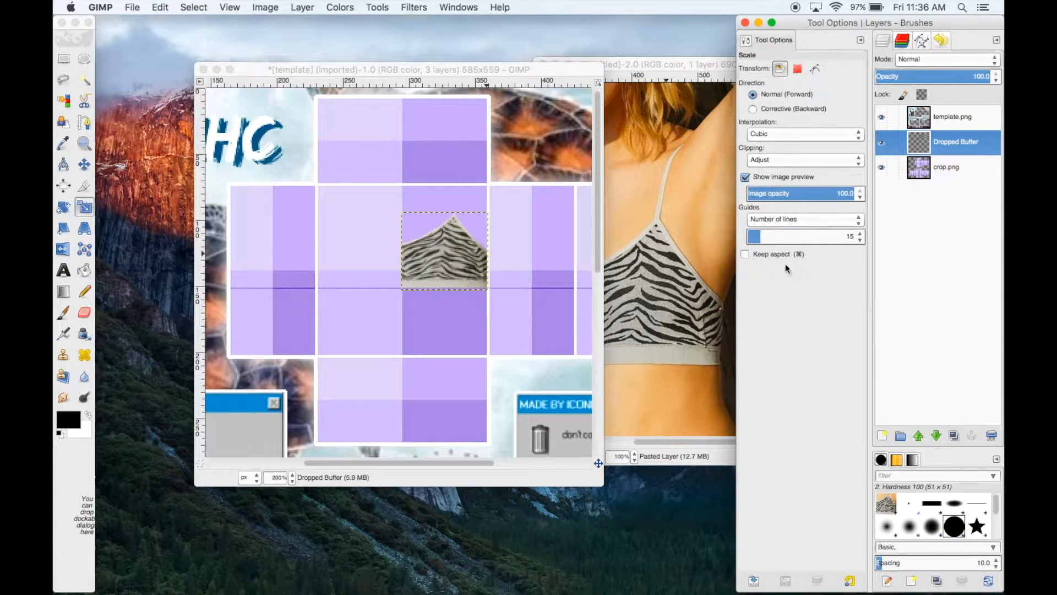
right_click(944, 153)
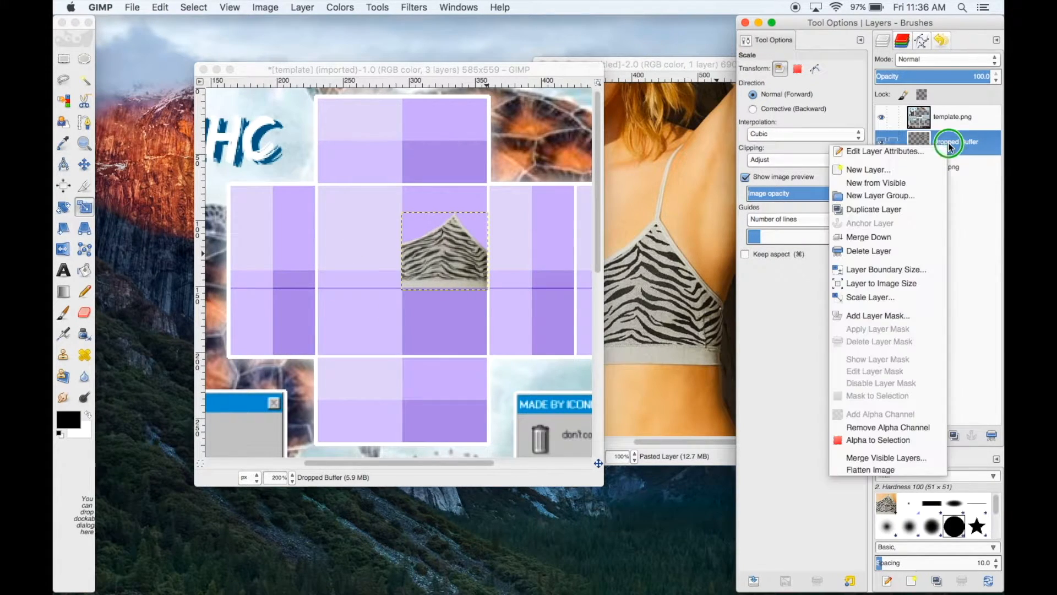
left_click(911, 212)
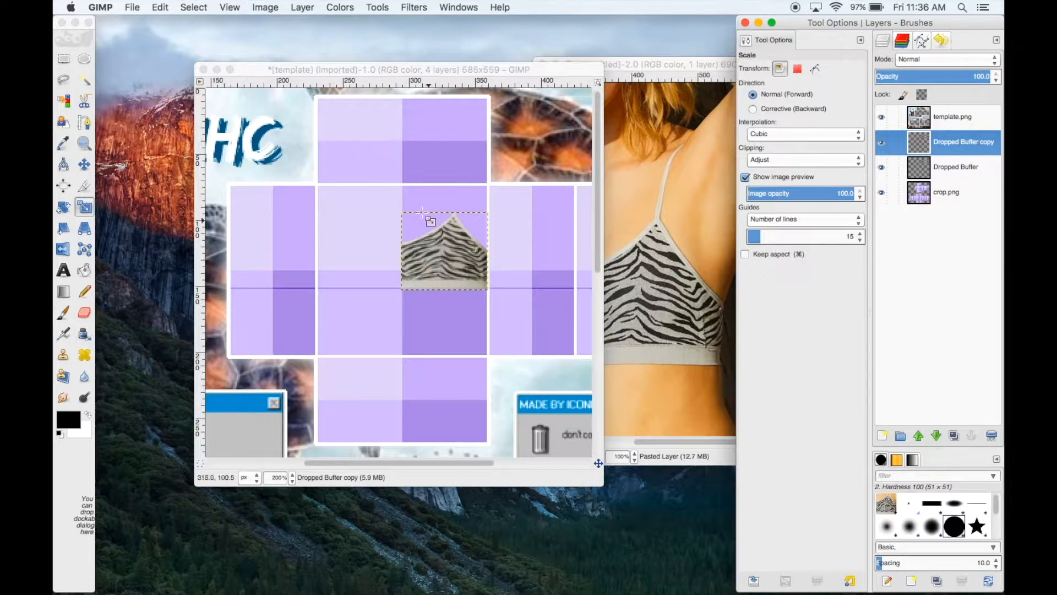
left_click(83, 164)
left_click_drag(446, 258, 361, 258)
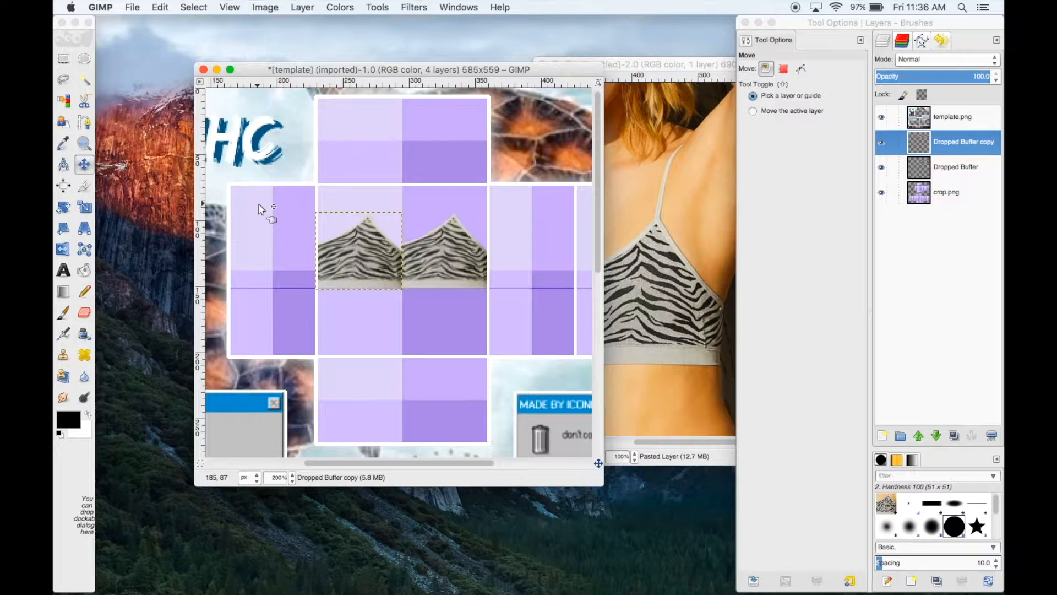
Flip the duplicated zebra piece horizontally so that it mirrors the original across the torso's centre line.
left_click(62, 252)
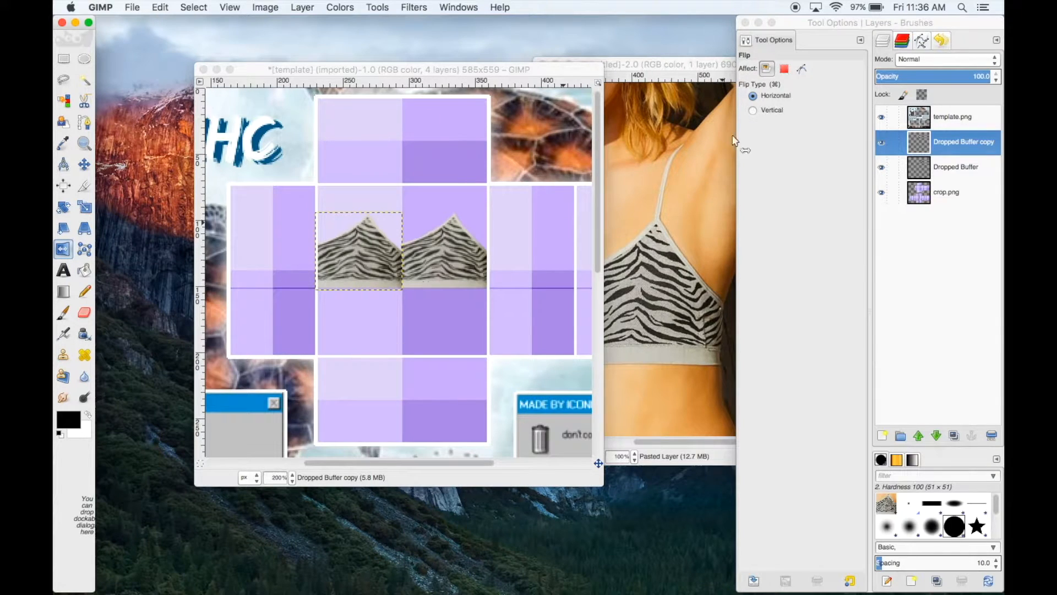
left_click(773, 111)
left_click(776, 96)
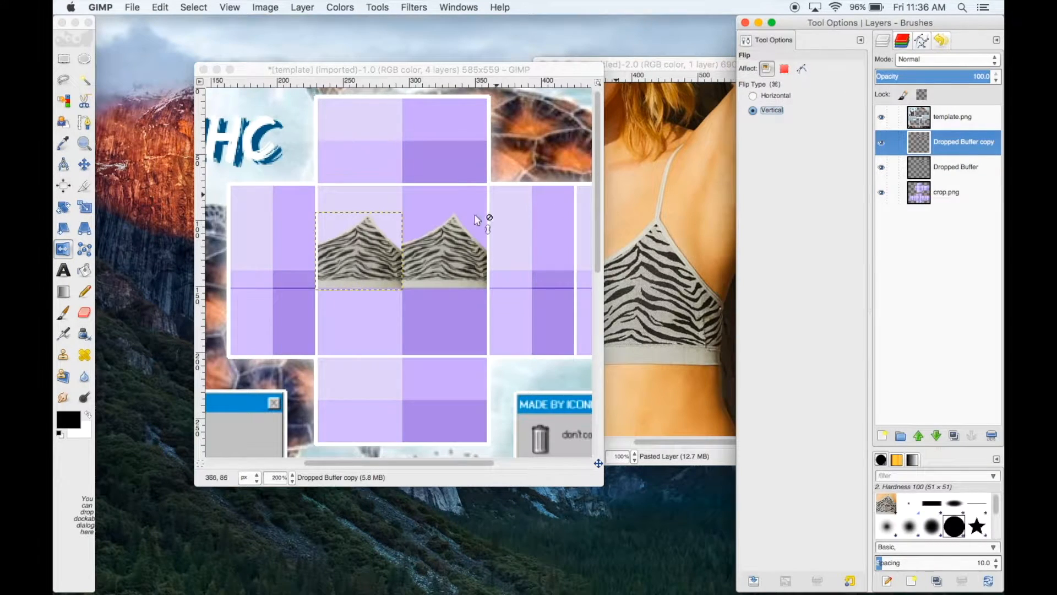
left_click(370, 256)
Copy a 212 × 94 px zebra strip from the photo into the template as a new layer and scale it to 63 × 29 px.
left_click(84, 164)
left_click_drag(446, 463, 502, 463)
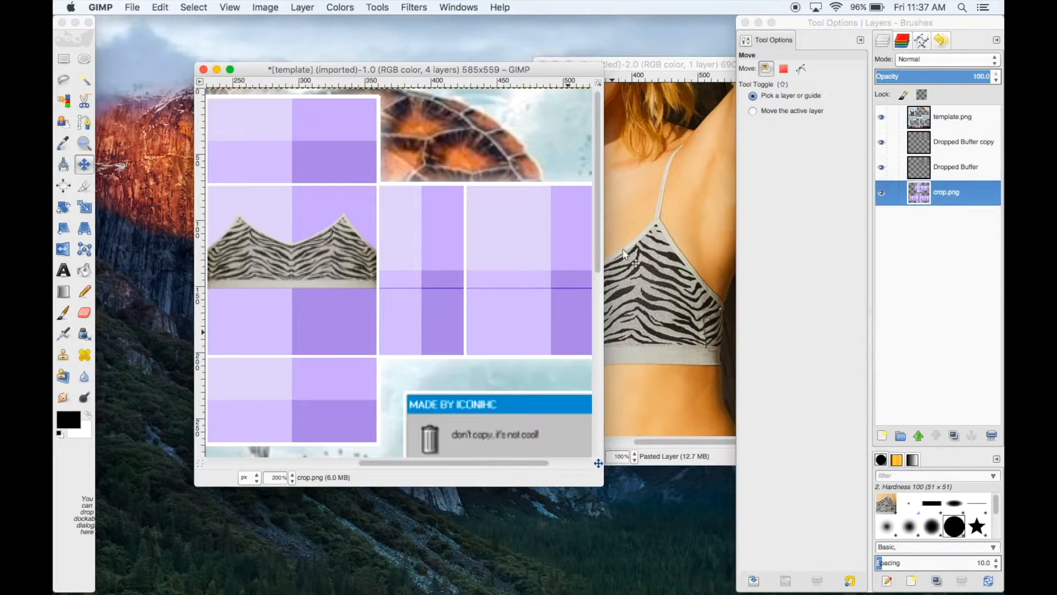
left_click_drag(673, 72, 658, 77)
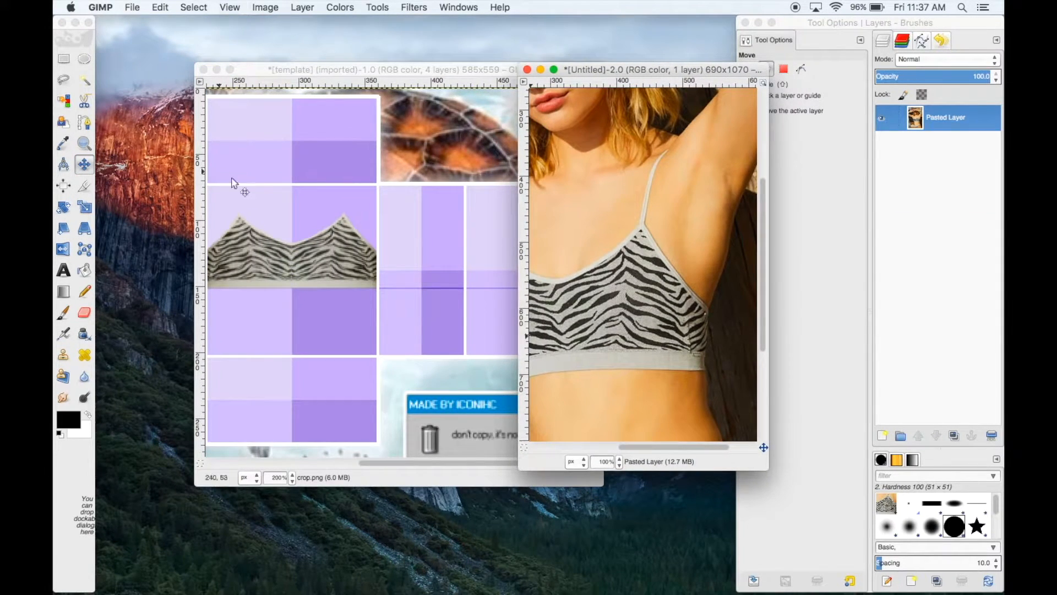
left_click(65, 64)
left_click_drag(663, 449, 647, 449)
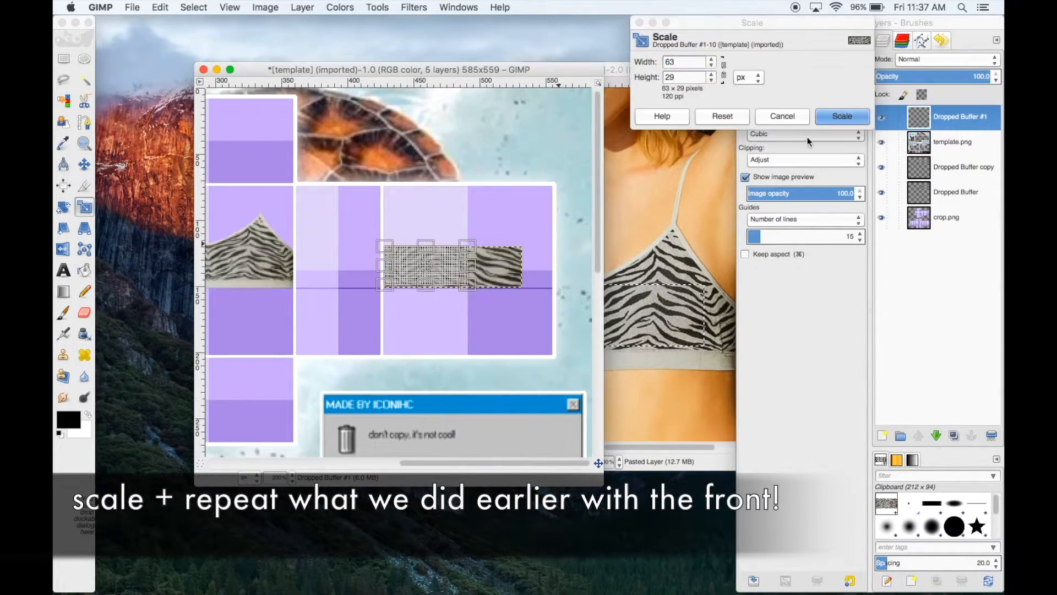
key("Return")
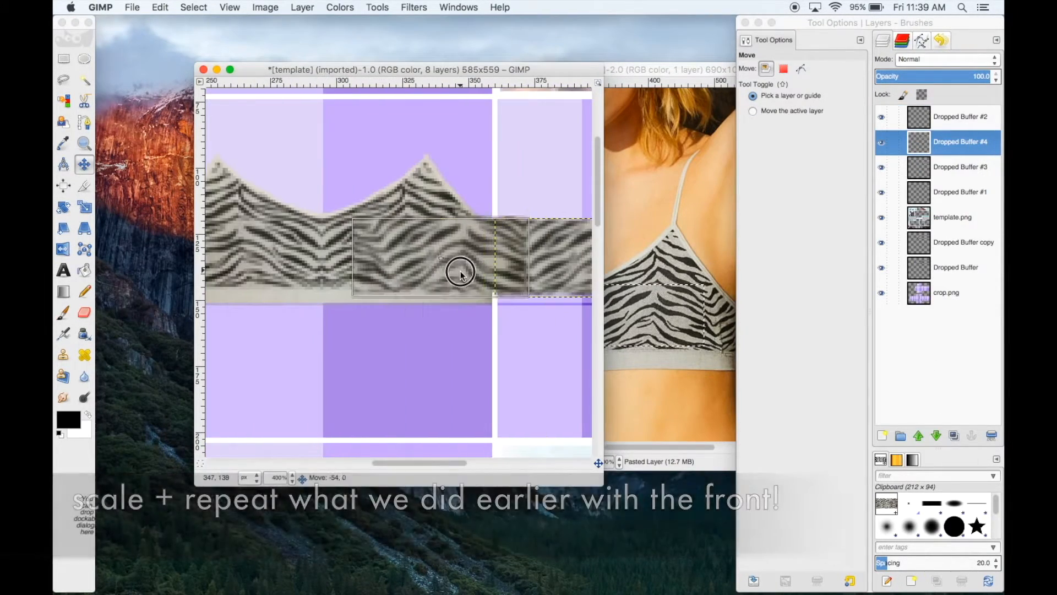
Move a duplicate of the zebra strip past the bralette front onto the torso's left side panel.
left_click_drag(460, 272, 292, 265)
left_click_drag(442, 464, 401, 463)
left_click_drag(408, 262, 284, 265)
left_click_drag(404, 463, 445, 463)
Pick the light grey of the bralette's hem as the foreground colour.
left_click(956, 265)
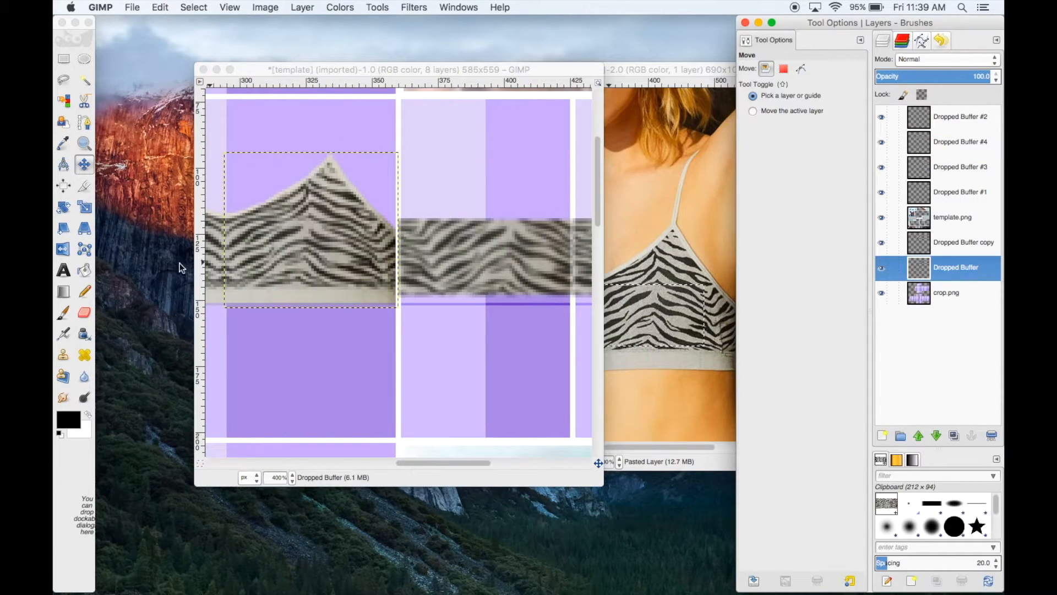
left_click(66, 150)
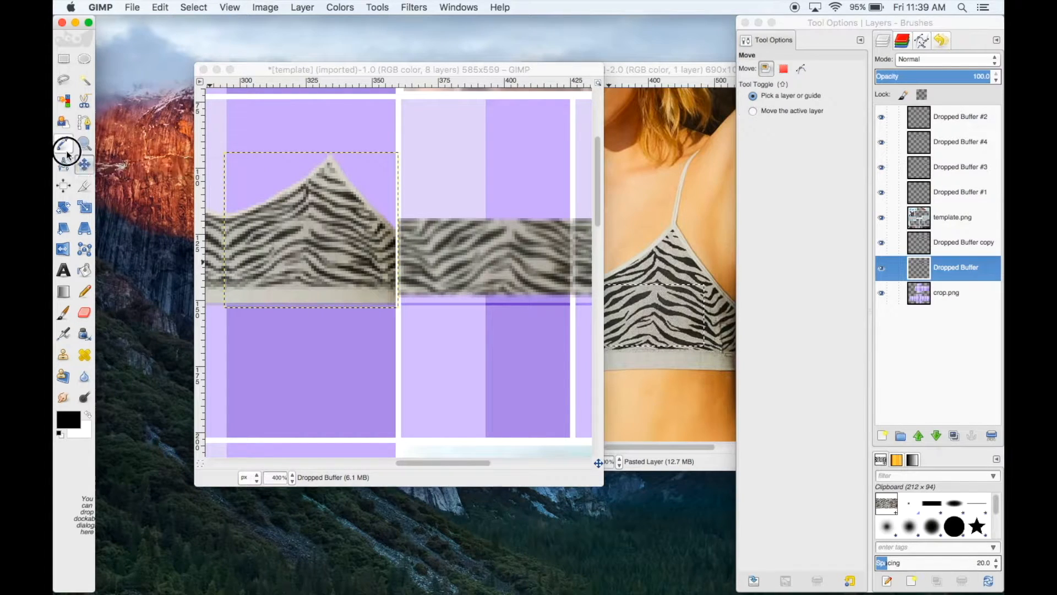
left_click(259, 294)
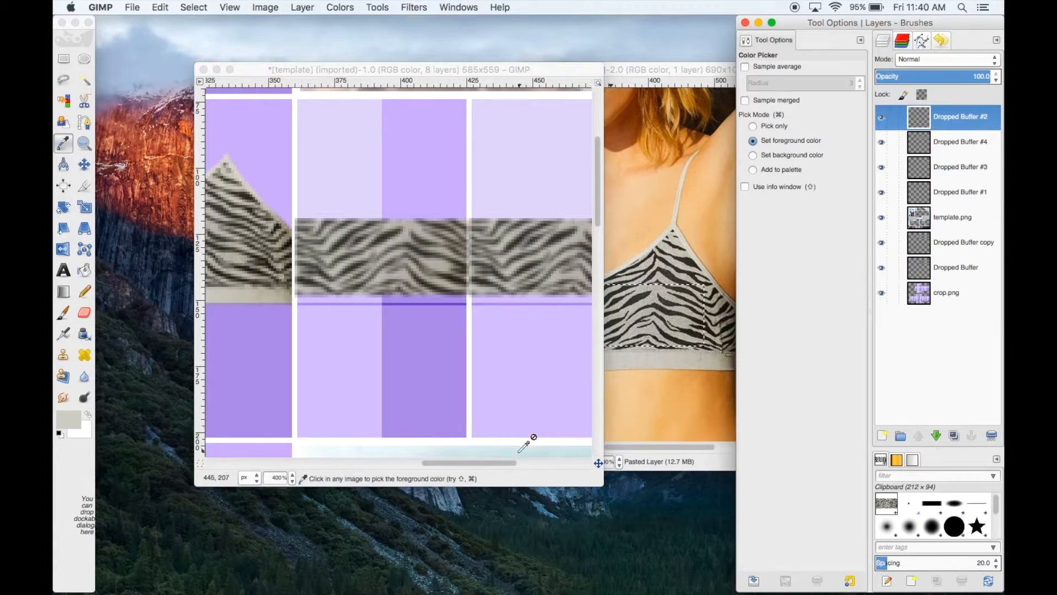
Merge the duplicated zebra strip layers down into the Dropped Buffer #1 layer.
left_click_drag(508, 464, 538, 462)
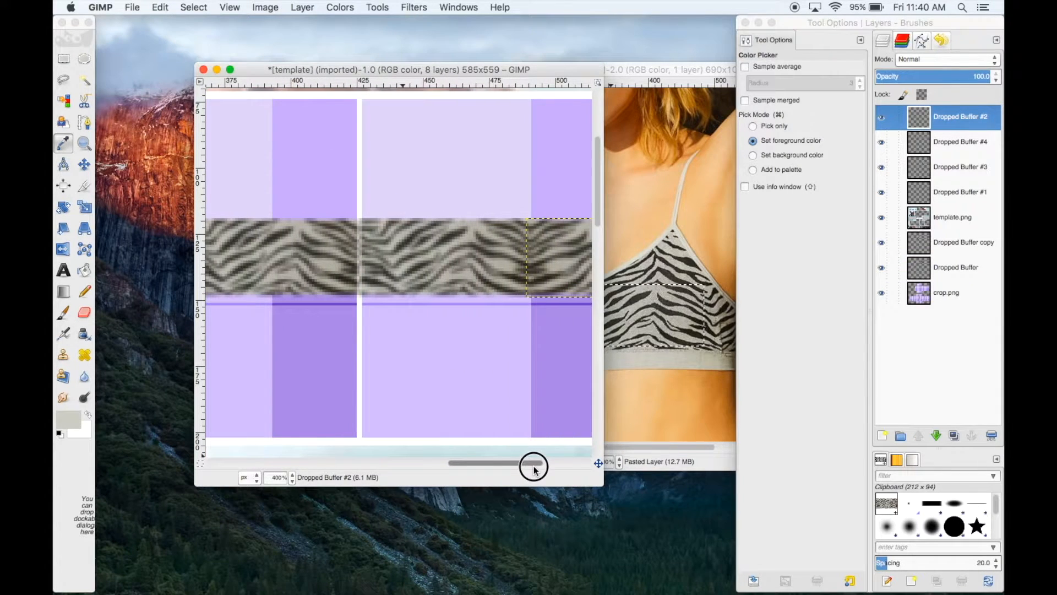
right_click(945, 123)
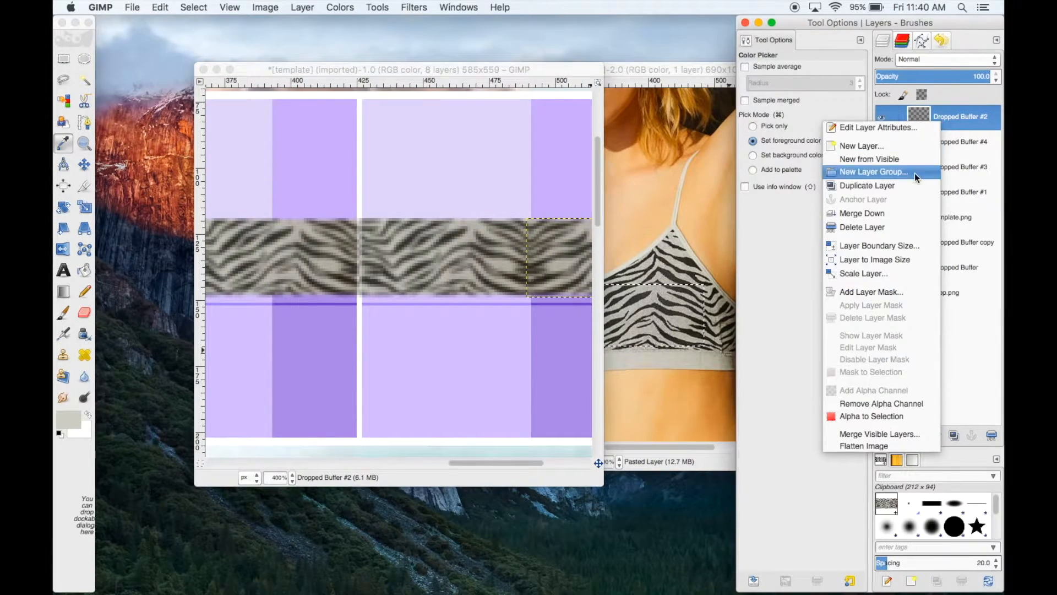
left_click(888, 213)
right_click(957, 117)
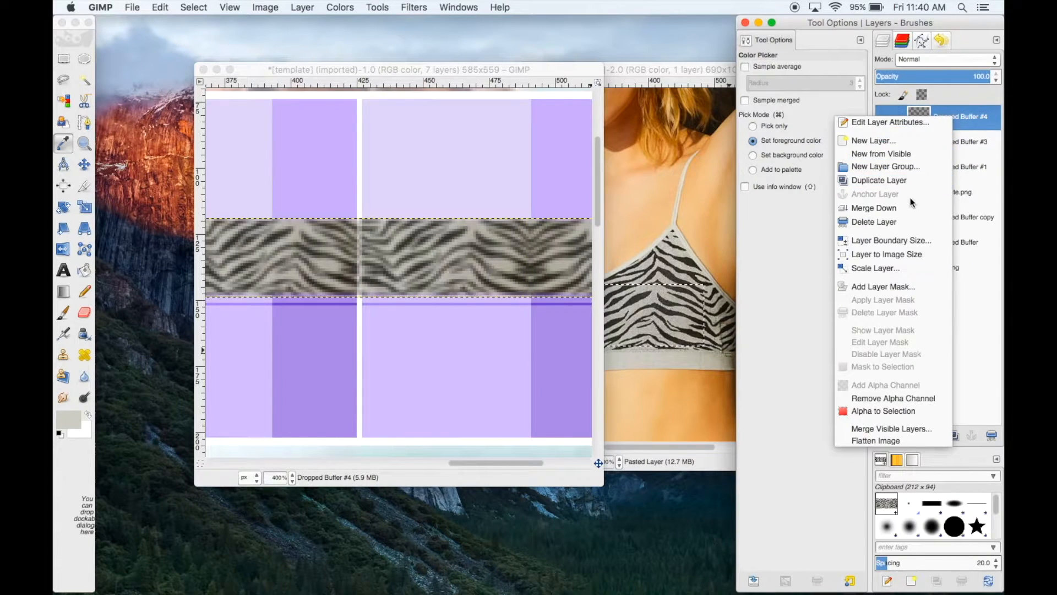
left_click(907, 212)
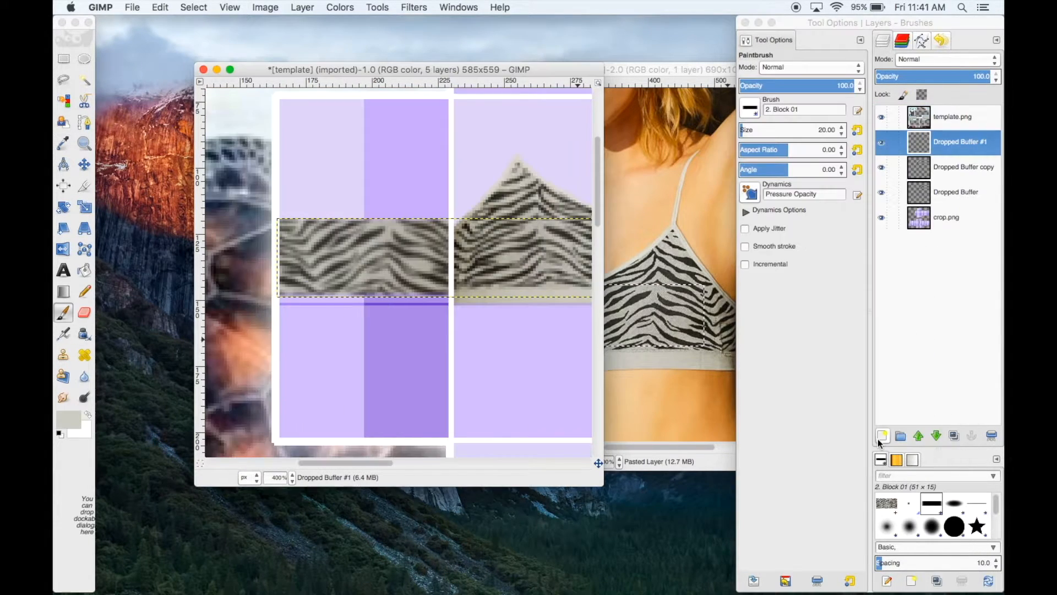
Add a new layer and paint a straight hem band below the strips across all torso panels using the size 20 Block 01 brush.
left_click(882, 436)
left_click(930, 519)
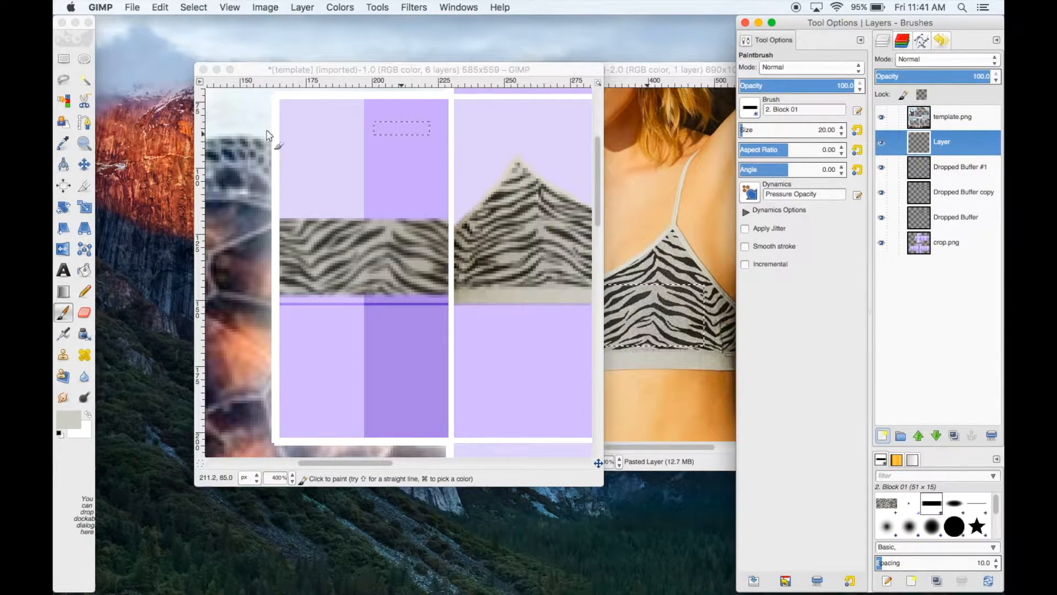
left_click(303, 300)
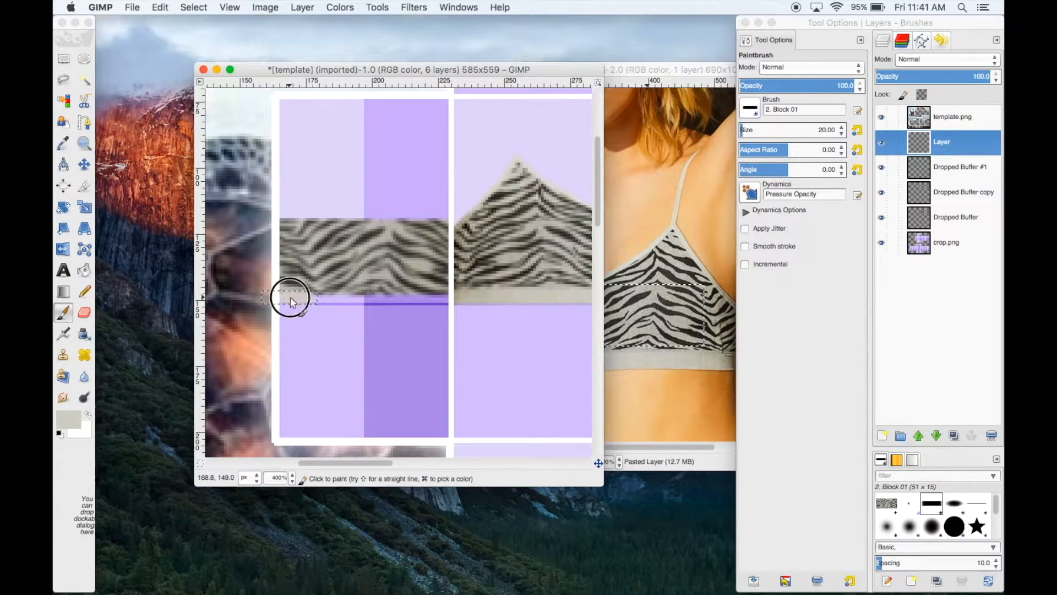
left_click_drag(356, 463, 553, 464)
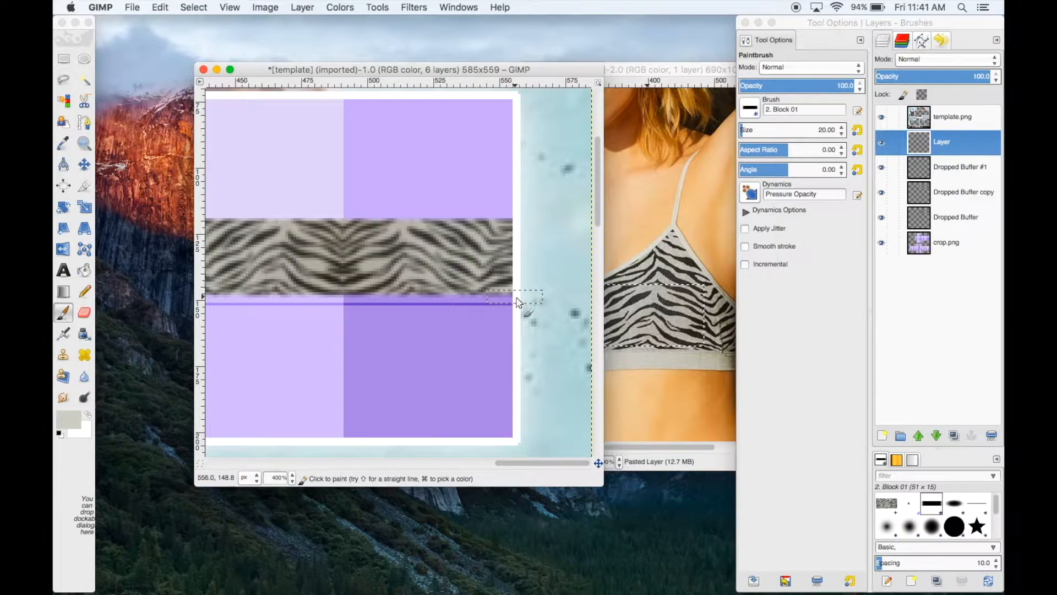
left_click(518, 302, "shift")
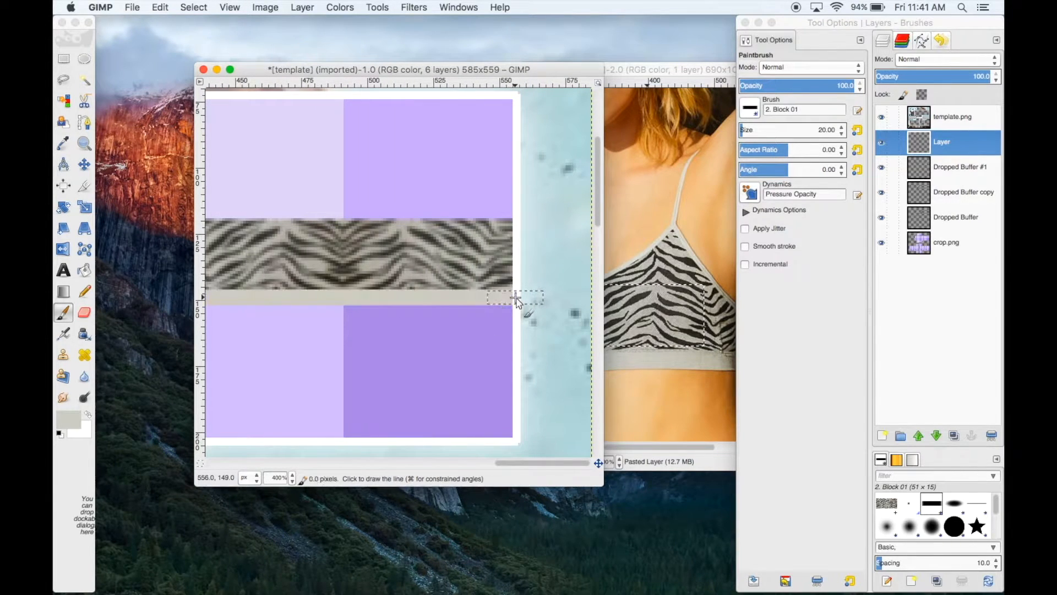
Cut a 117 × 50 px ellipse at 345, 81 out of the zebra strip layer to curve the armhole beside the front.
mouse_move(548, 464)
left_mouse_down()
mouse_move(397, 477)
mouse_move(503, 472)
mouse_move(471, 475)
left_mouse_up()
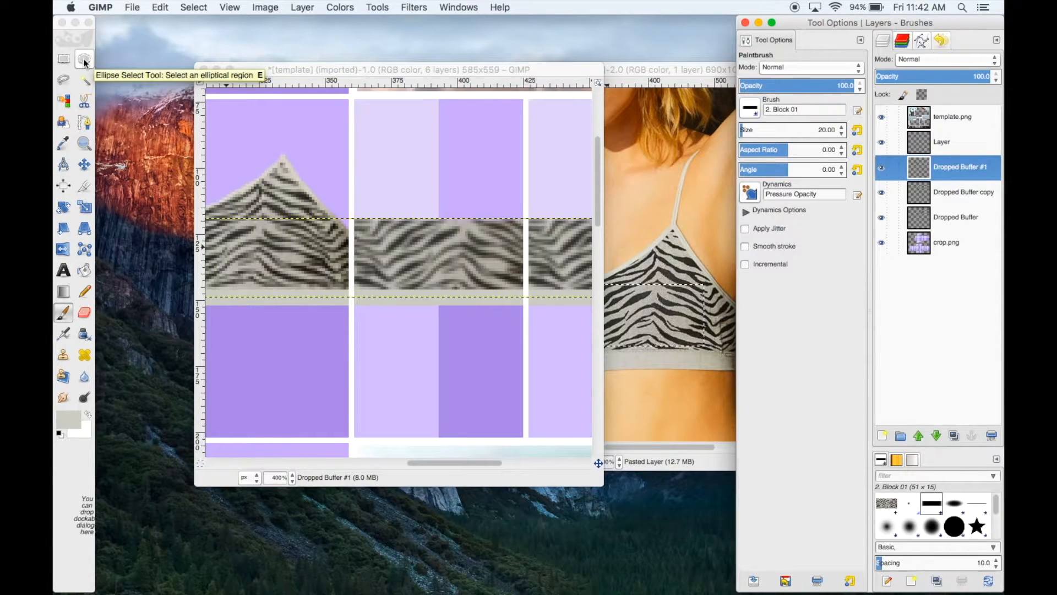
left_click(85, 62)
left_click_drag(312, 117, 619, 249)
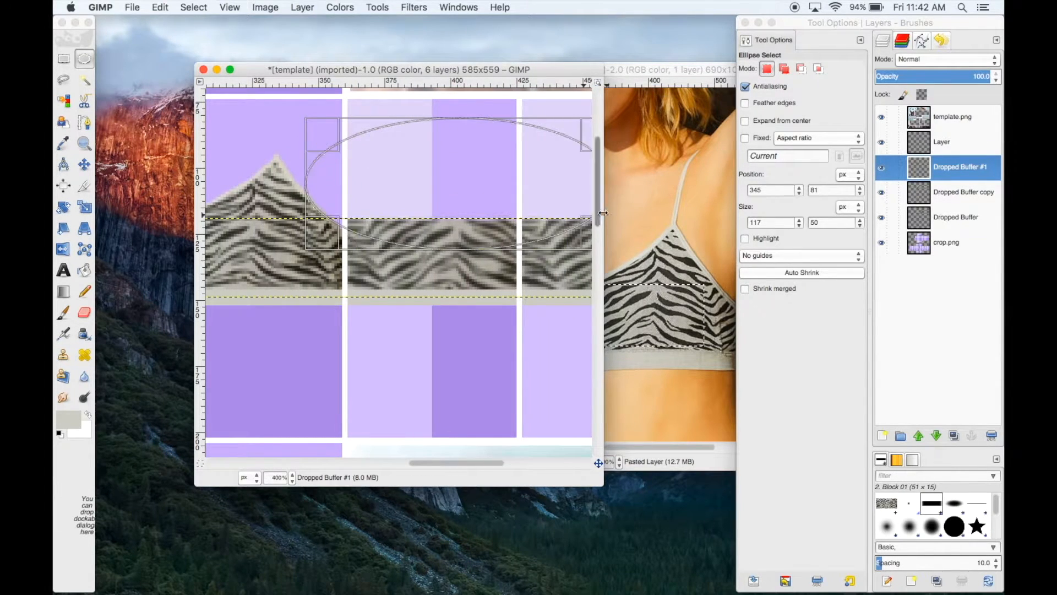
left_click_drag(666, 72, 606, 94)
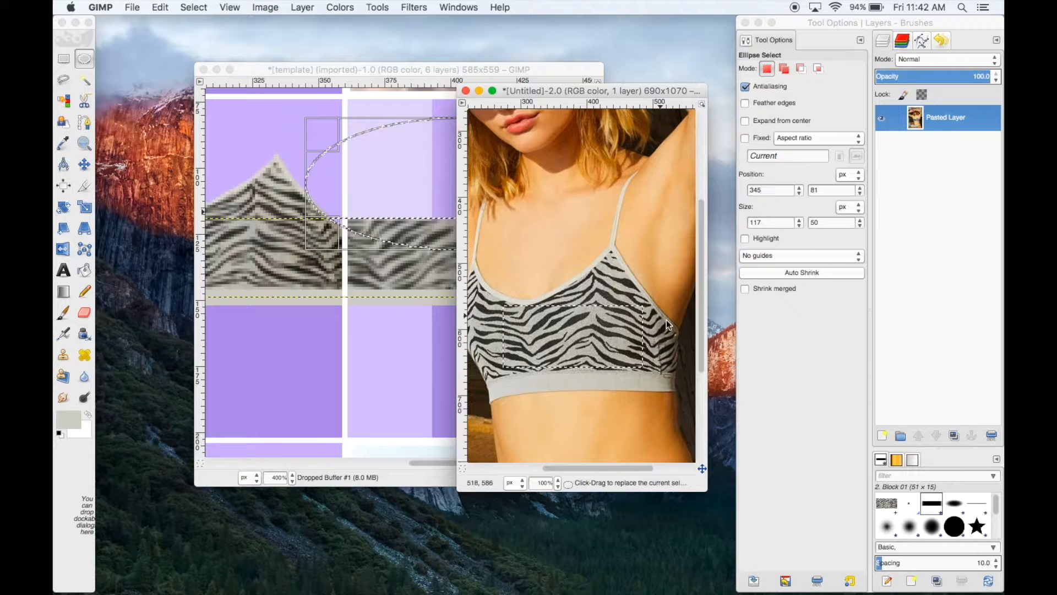
left_click(508, 71)
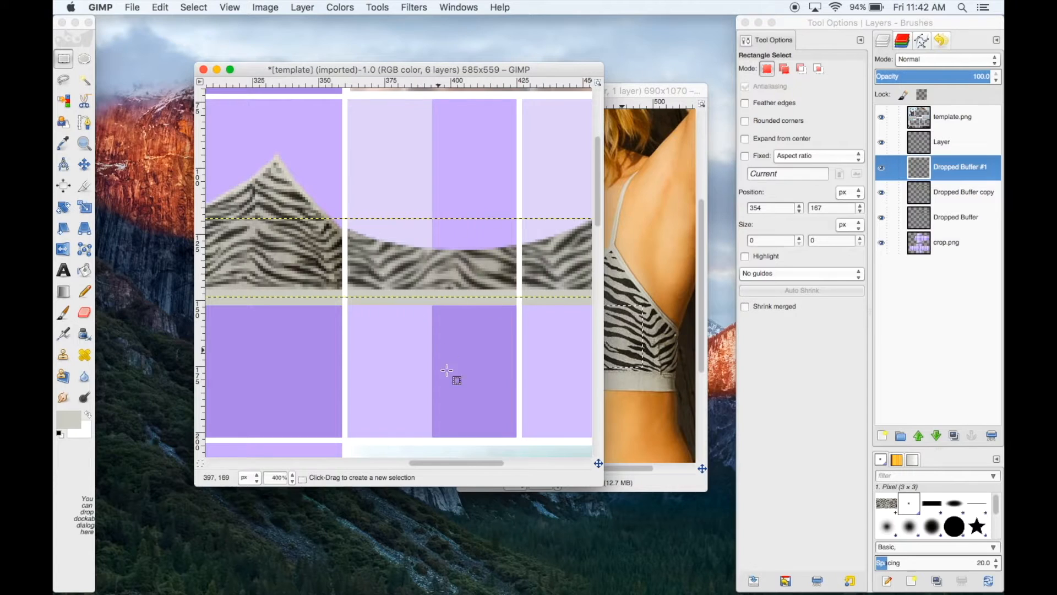
Copy the 64 × 30 px zebra strip into a new layer, flip it horizontally, and fit it over the side panel left of the front.
left_click_drag(448, 463, 369, 462)
key("super+c")
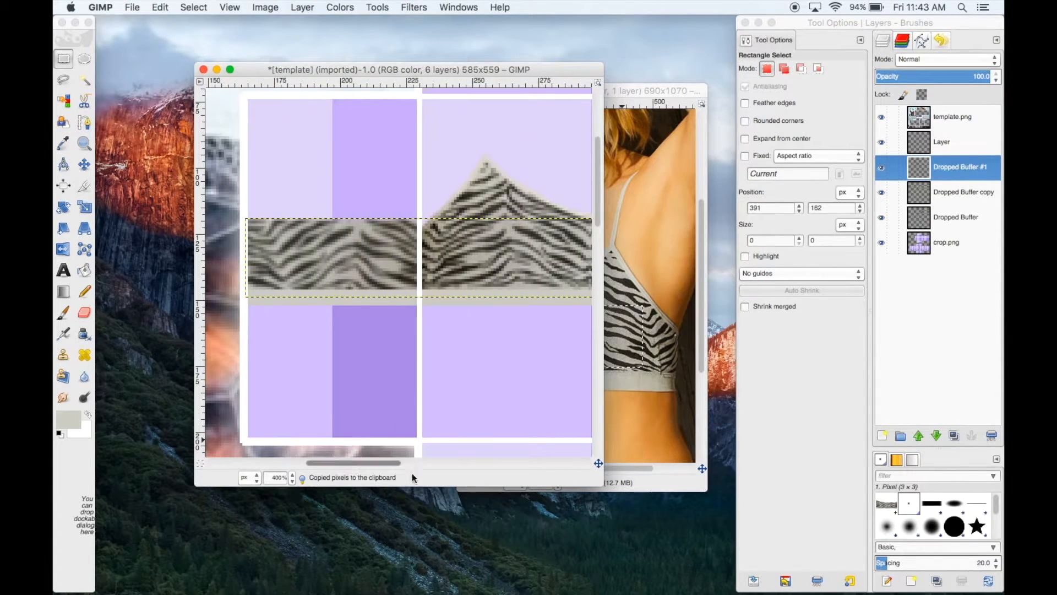
mouse_move(886, 504)
left_mouse_down()
mouse_move(402, 322)
mouse_move(311, 312)
left_mouse_up()
left_click(63, 249)
left_click(456, 291)
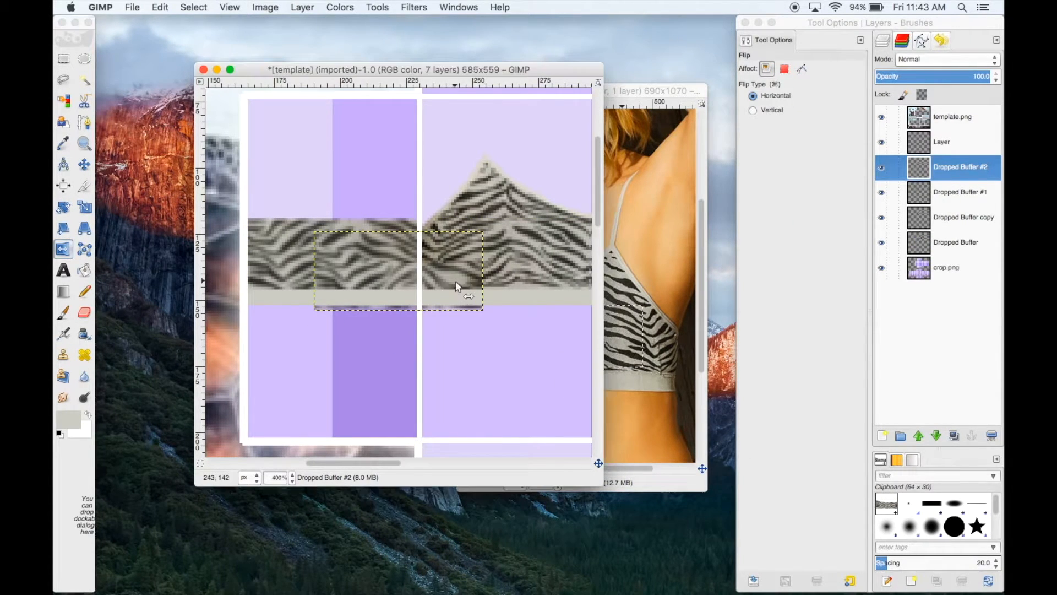
left_click(88, 170)
left_click_drag(448, 286, 381, 270)
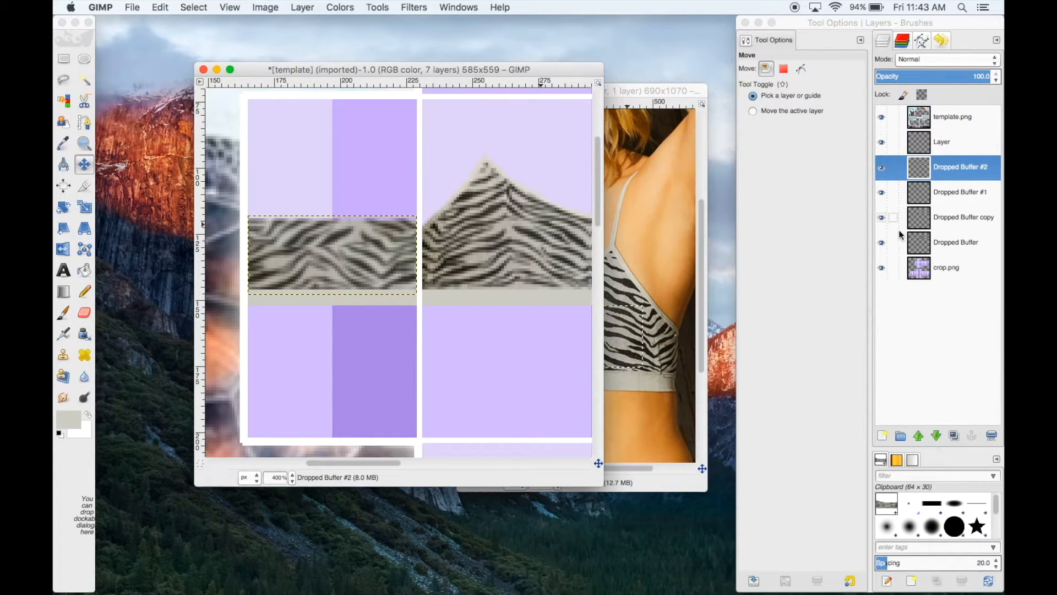
Erase the upper edge of the Dropped Buffer #1 strip across the back panel to an even height with the size 20 eraser.
left_click(947, 192)
key("shift+e")
mouse_move(265, 221)
left_mouse_down()
mouse_move(269, 244)
mouse_move(303, 202)
mouse_move(302, 213)
mouse_move(346, 203)
mouse_move(385, 250)
mouse_move(394, 221)
left_mouse_up()
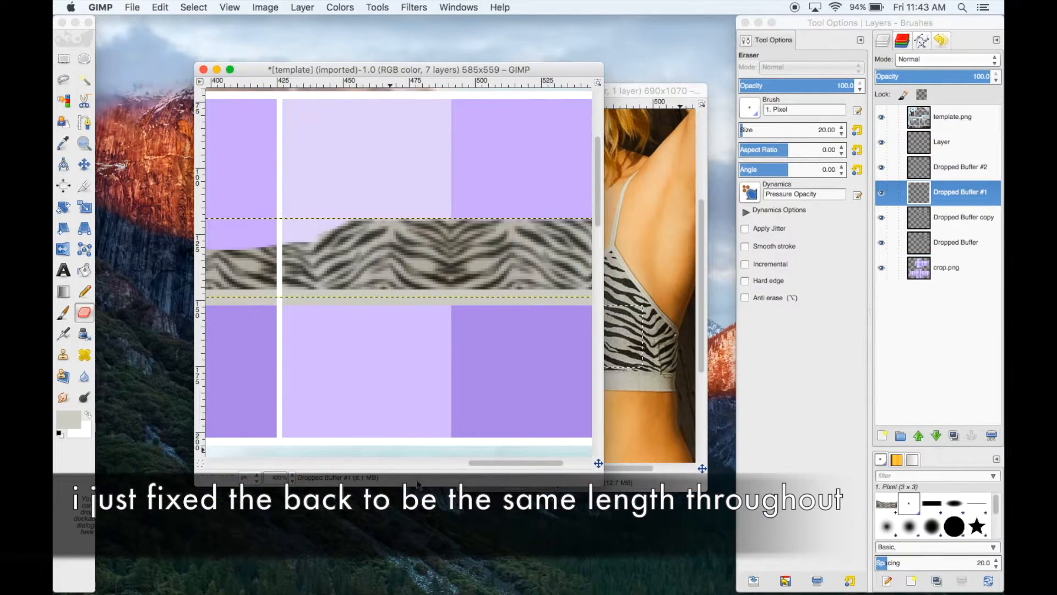
scroll(373, 423, "right", 5)
scroll(373, 423, "left", 4)
left_click(650, 248)
left_click(554, 464)
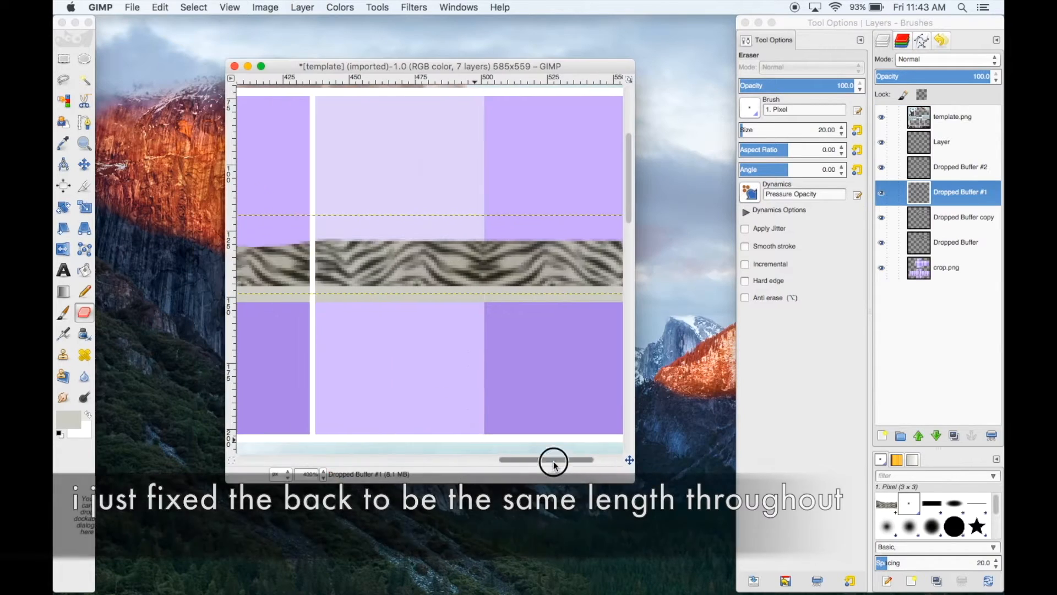
Add a new transparent 585 × 559 layer and place it directly below template.png in the layer stack.
left_click_drag(554, 465, 441, 469)
left_click(310, 474)
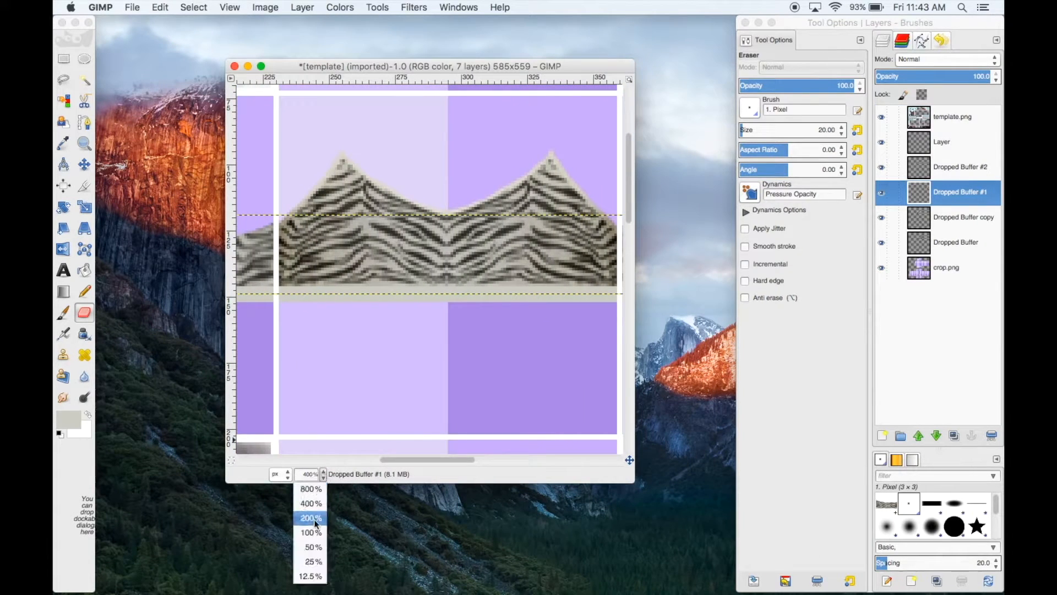
left_click(312, 532)
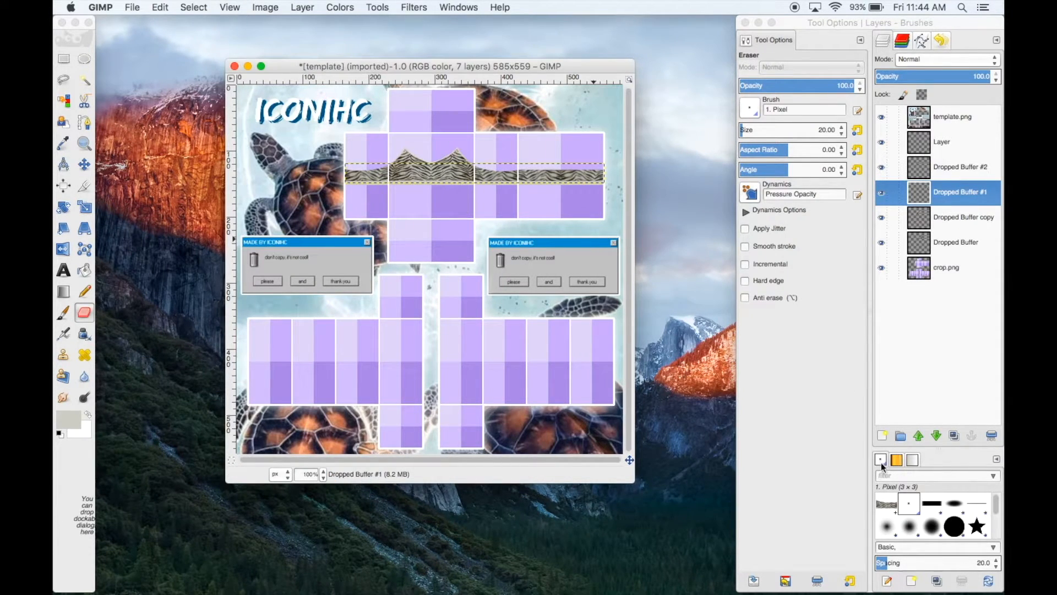
left_click(882, 436)
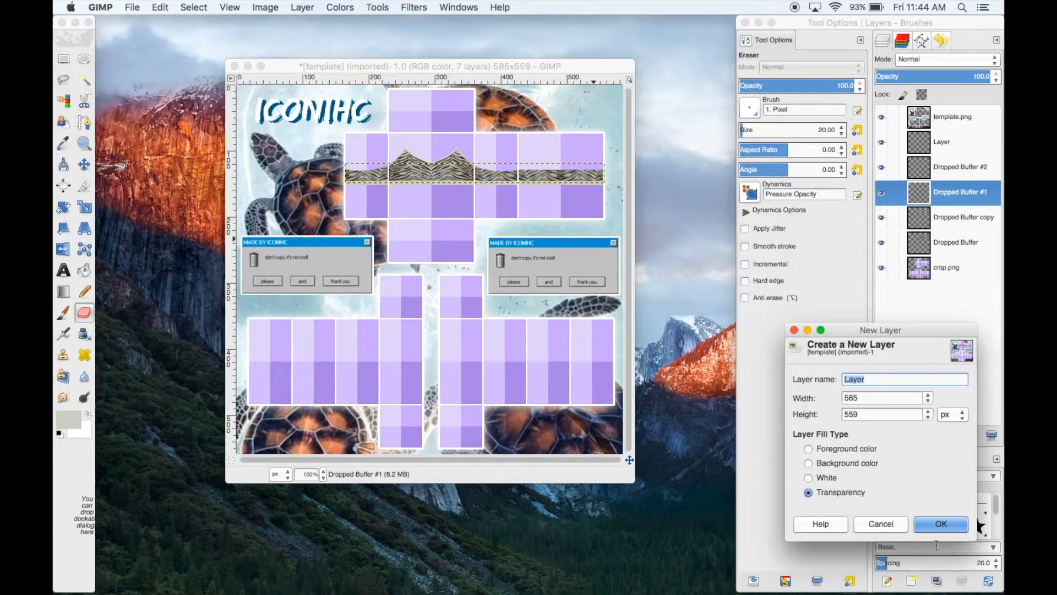
left_click(941, 526)
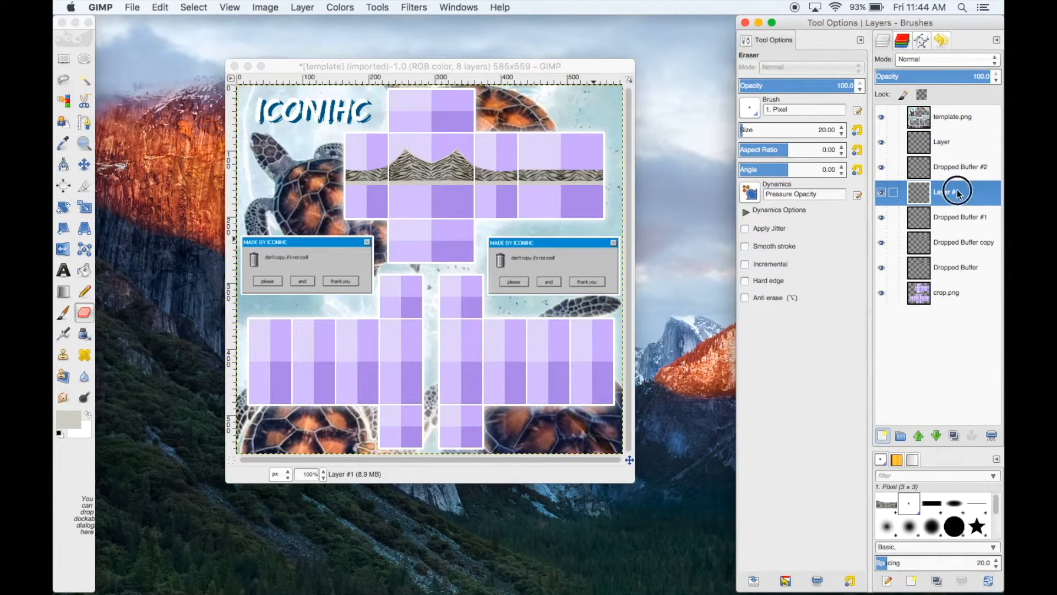
left_click_drag(958, 193, 959, 123)
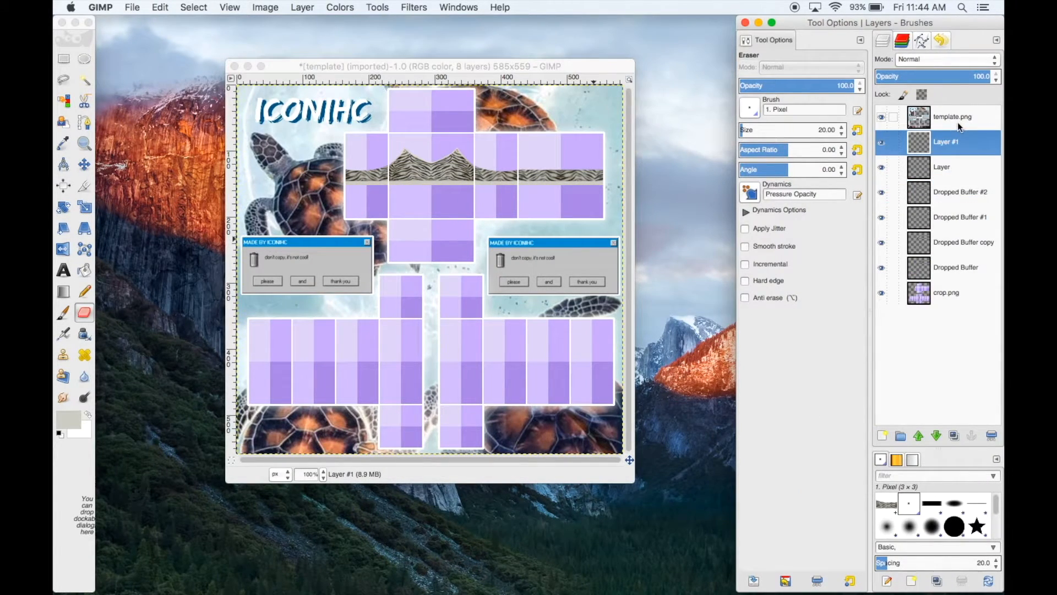
Paint a straight vertical strap with the size 3 Pixel brush from the bralette's left peak to the upper edge of the torso's top panel.
left_click(326, 475)
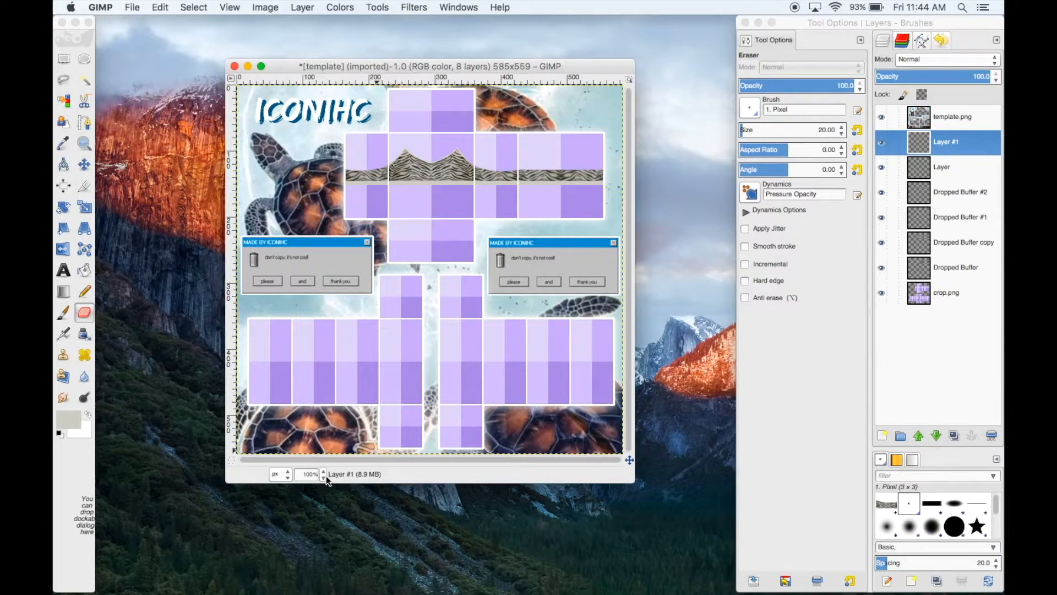
left_click(323, 474)
left_click(317, 506)
scroll(450, 371, "up", 3)
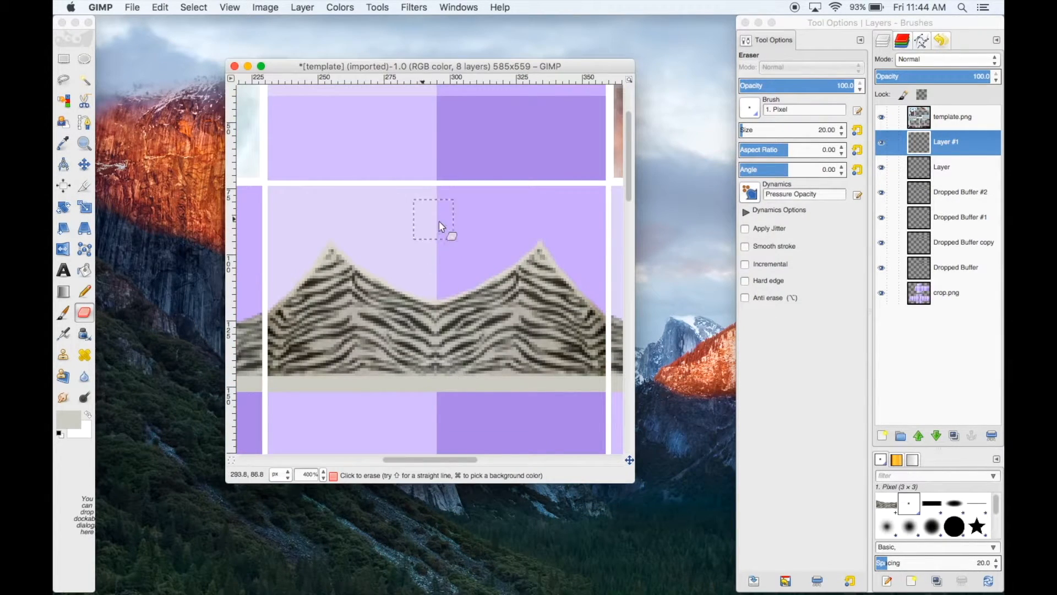
left_click(845, 137)
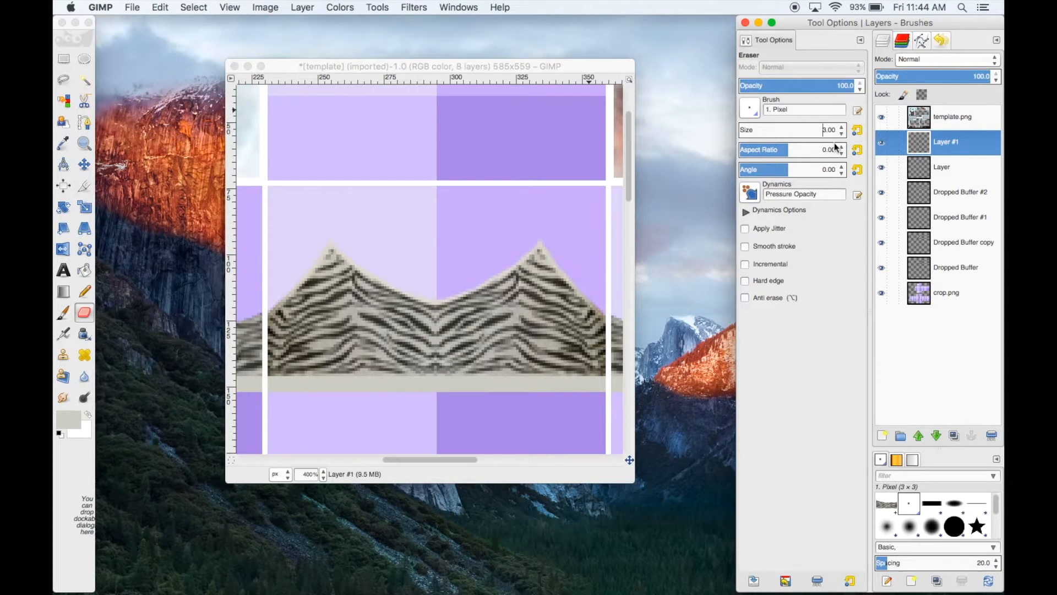
left_click(64, 313)
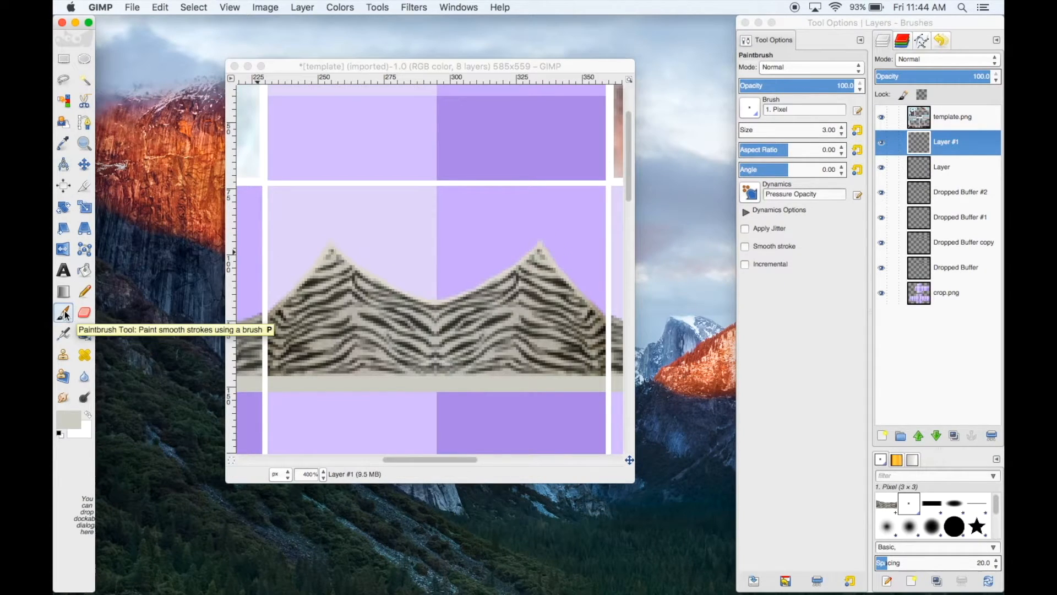
scroll(333, 245, "up", 3)
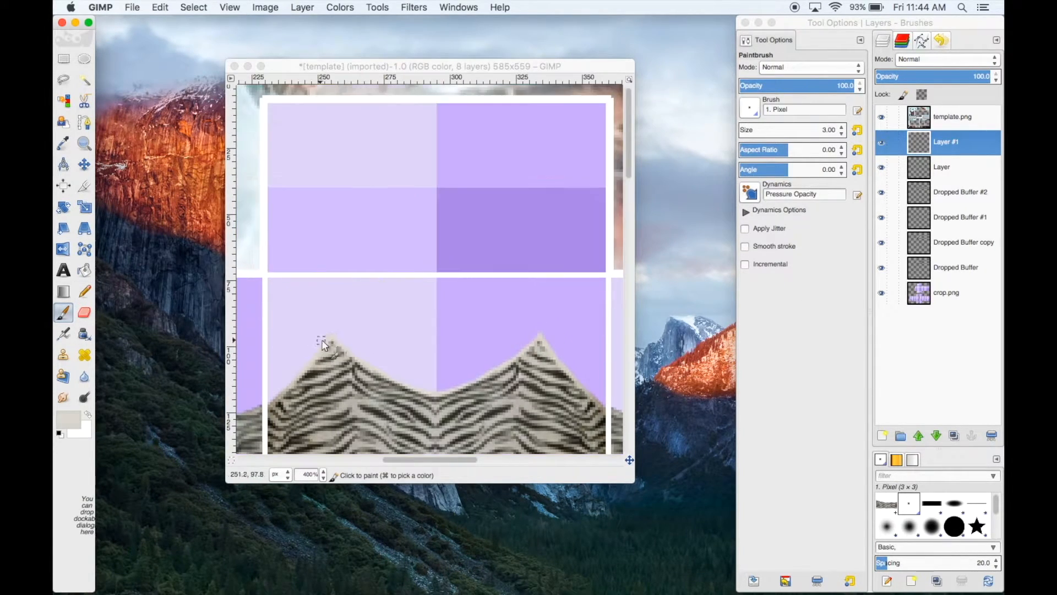
left_click(331, 339)
left_click(331, 96, "shift")
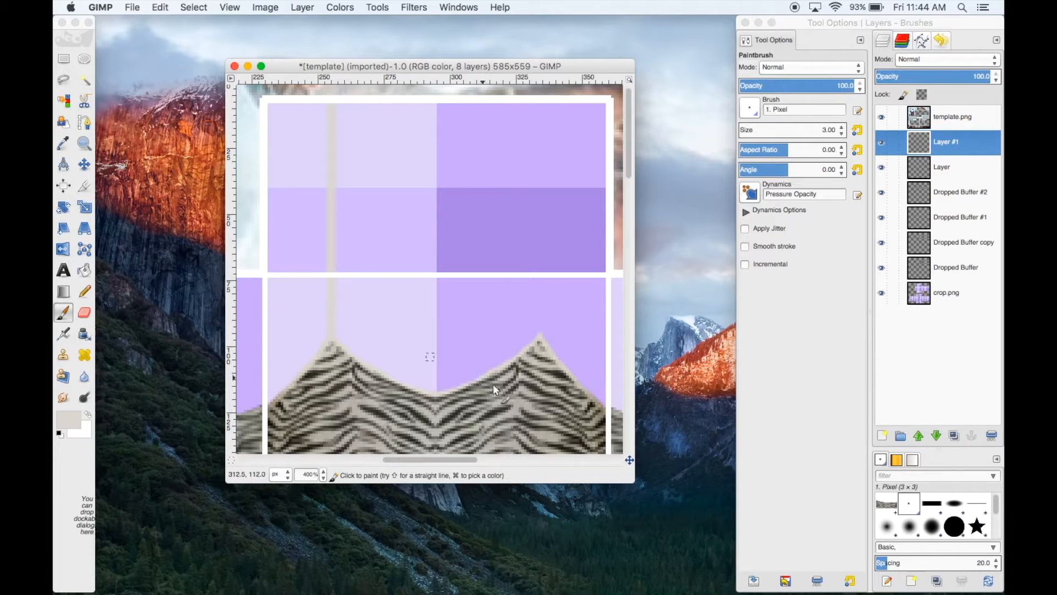
Copy the 43 × 89 px area at 231, 8 around the strap and add it to the template as a new layer.
left_click(64, 58)
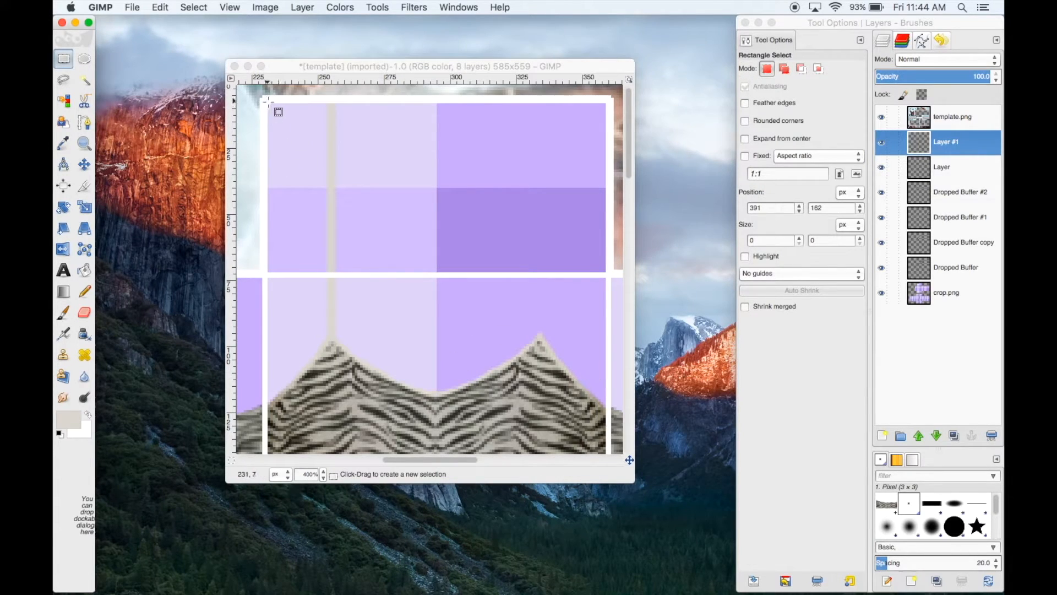
left_click_drag(267, 103, 382, 340)
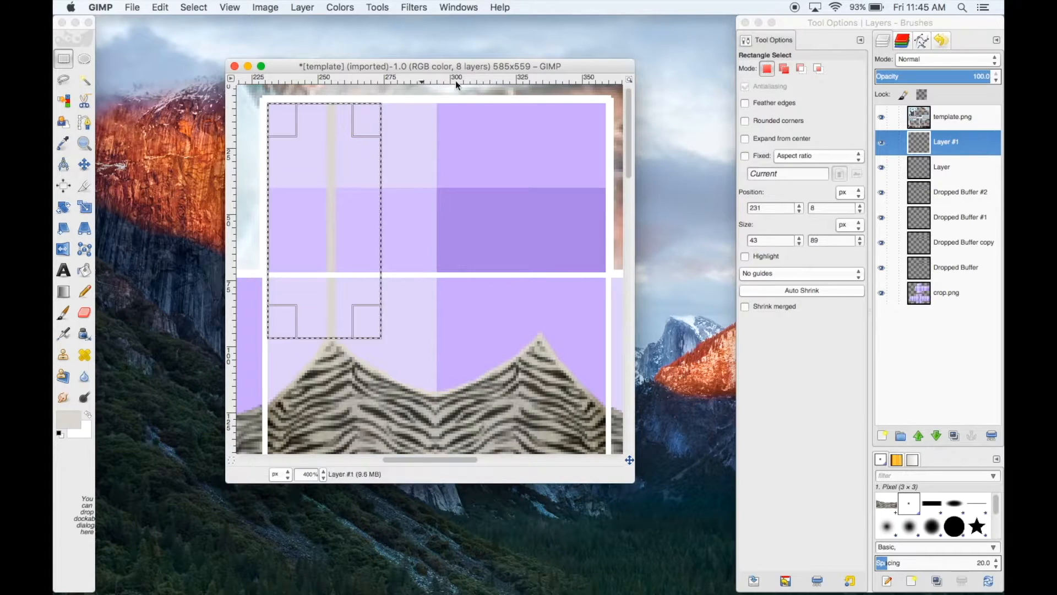
key("super+c")
left_click_drag(884, 507, 501, 299)
left_click(522, 161)
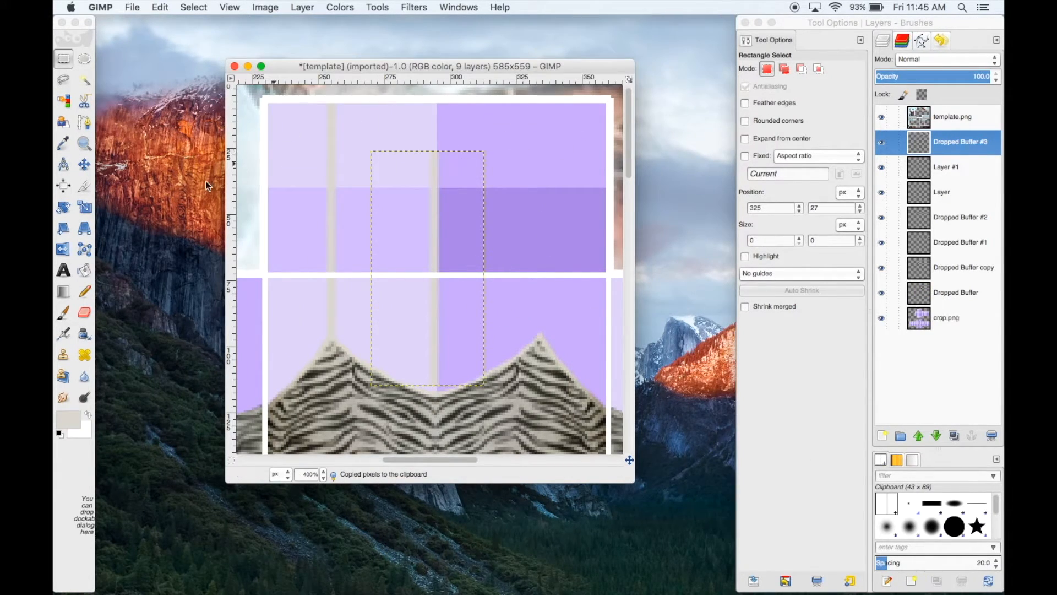
Flip the copied strap horizontally and fit it above the bralette's right peak.
left_click(63, 249)
left_click(436, 325)
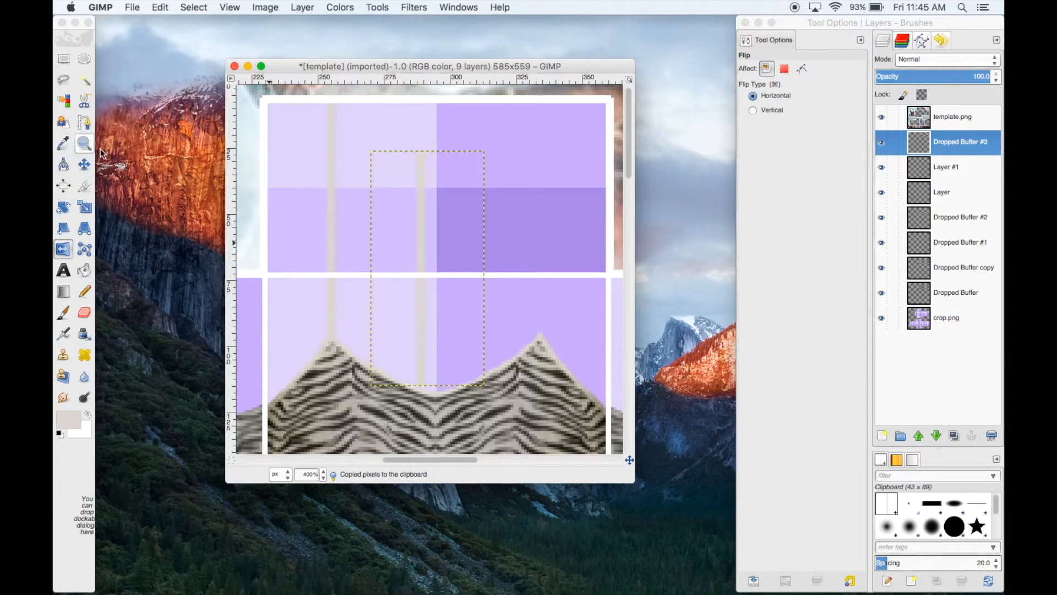
left_click(84, 164)
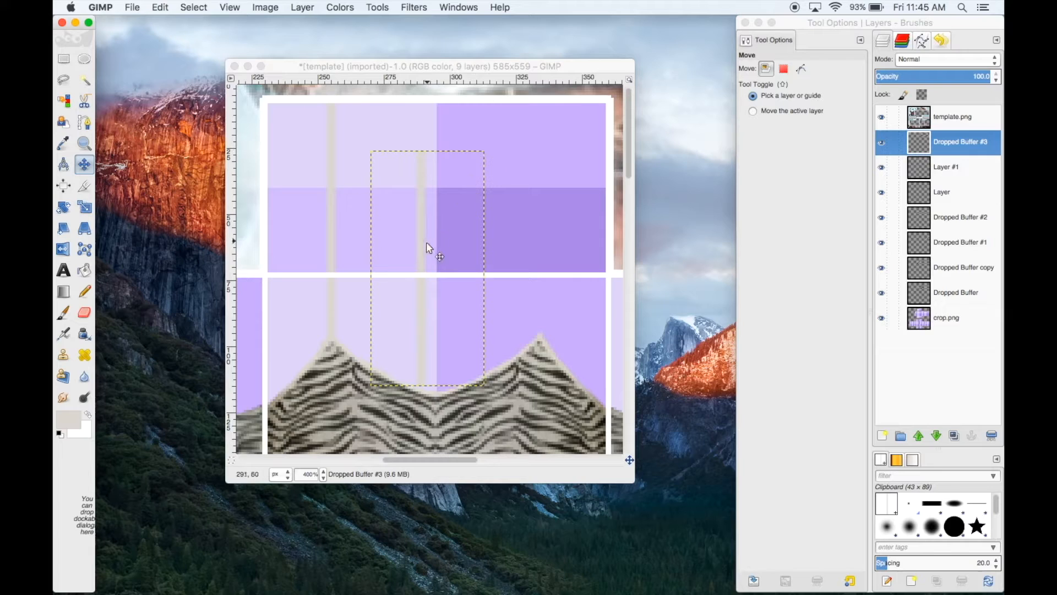
left_click_drag(426, 249, 542, 200)
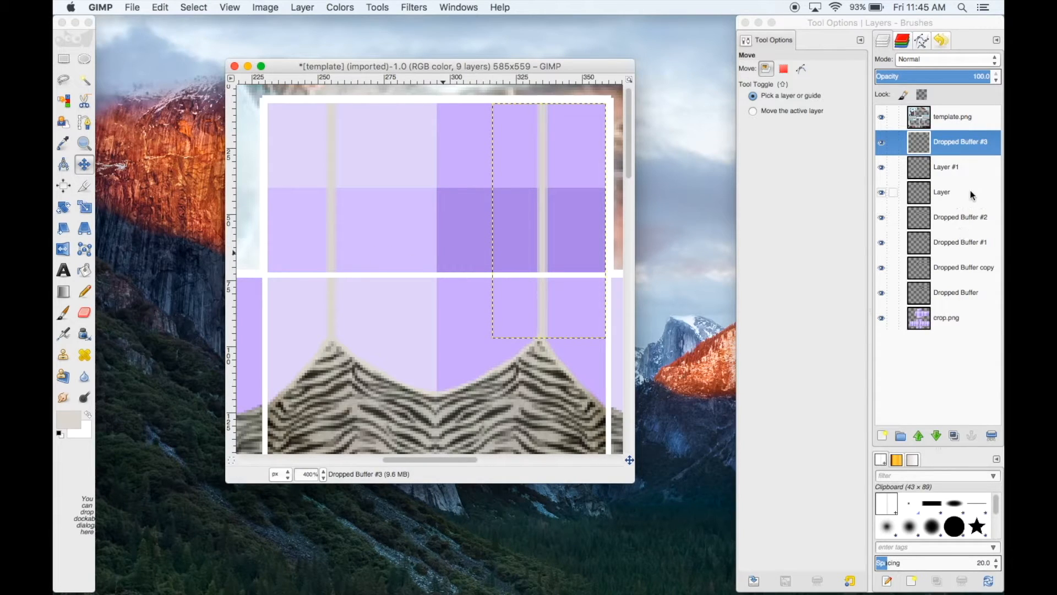
Merge the mirrored strap layer down into Layer #1.
left_click(973, 167)
left_click(974, 146)
right_click(974, 148)
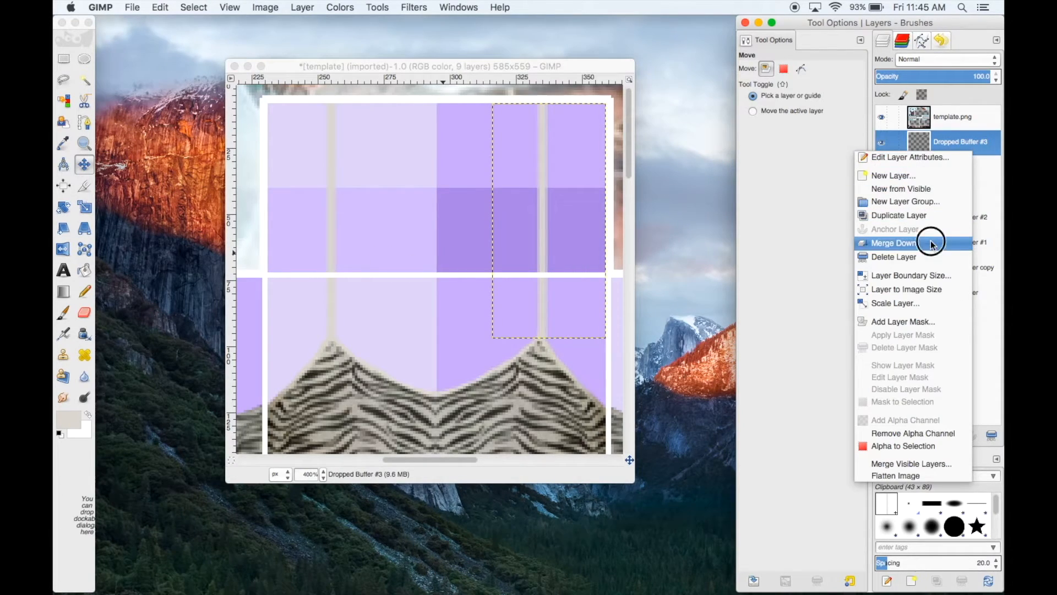
left_click(932, 245)
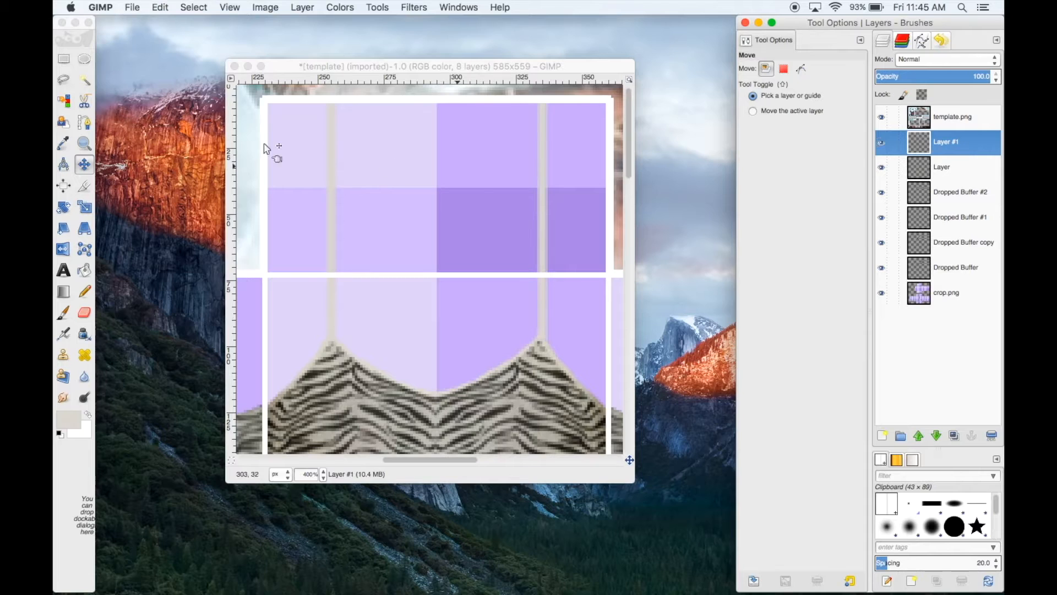
Copy the 128 × 64 px area with both straps from the torso's top panel and add it as a new layer near the back panel.
key("r")
left_click_drag(269, 105, 607, 272)
key("ctrl+c")
left_click_drag(439, 461, 567, 464)
left_click(583, 401)
mouse_move(882, 504)
left_mouse_down()
mouse_move(892, 505)
mouse_move(413, 347)
left_mouse_up()
Move the copied pair of straps down onto the back panel so they meet the zebra strip.
left_click(84, 164)
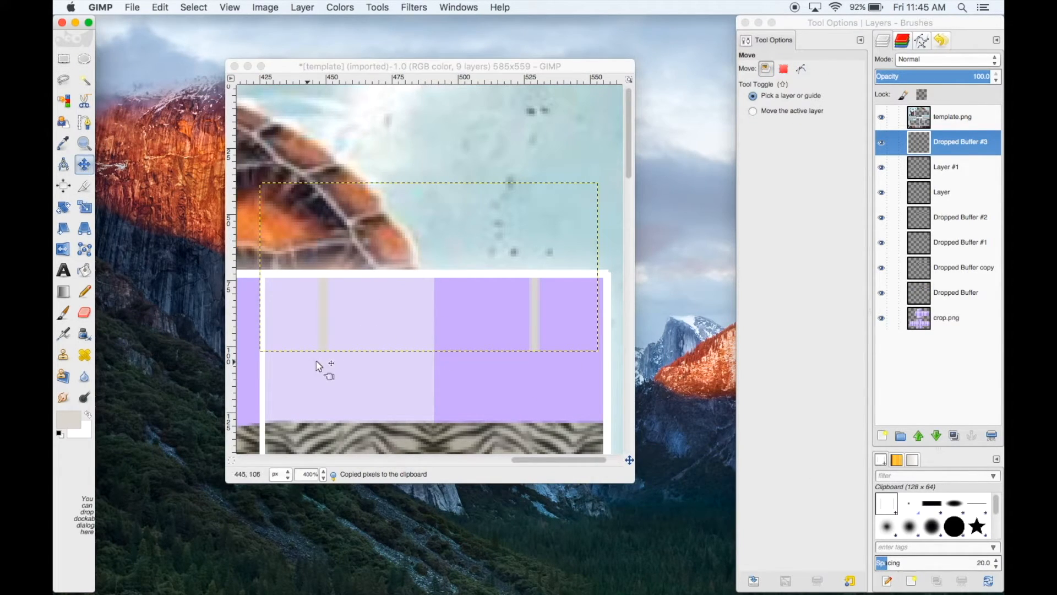
left_click_drag(326, 346, 331, 430)
left_click_drag(521, 458, 380, 457)
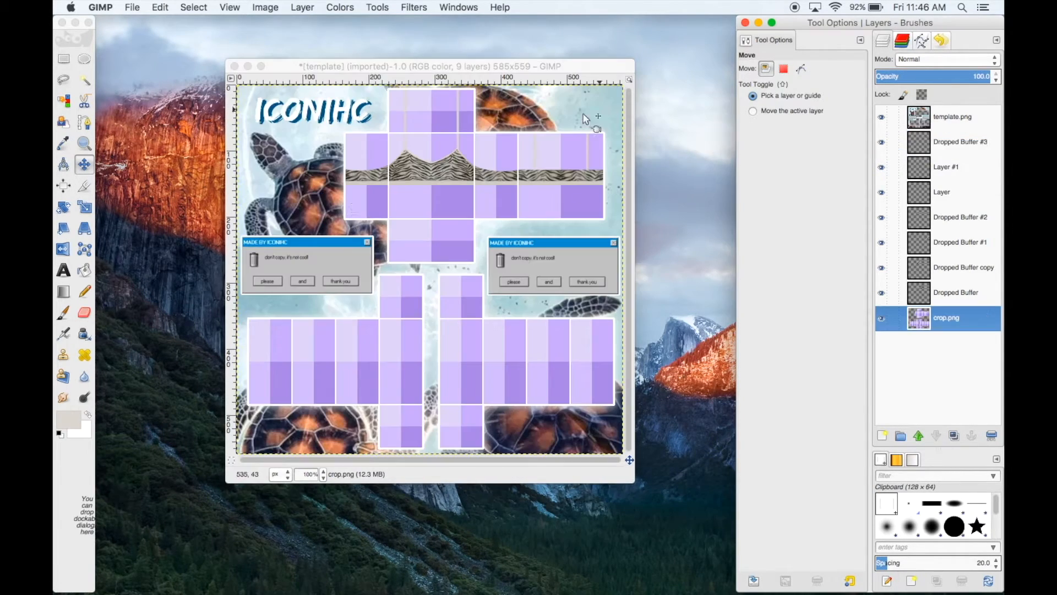
Add a new layer for airbrush shading and place it directly below template.png.
left_click(63, 333)
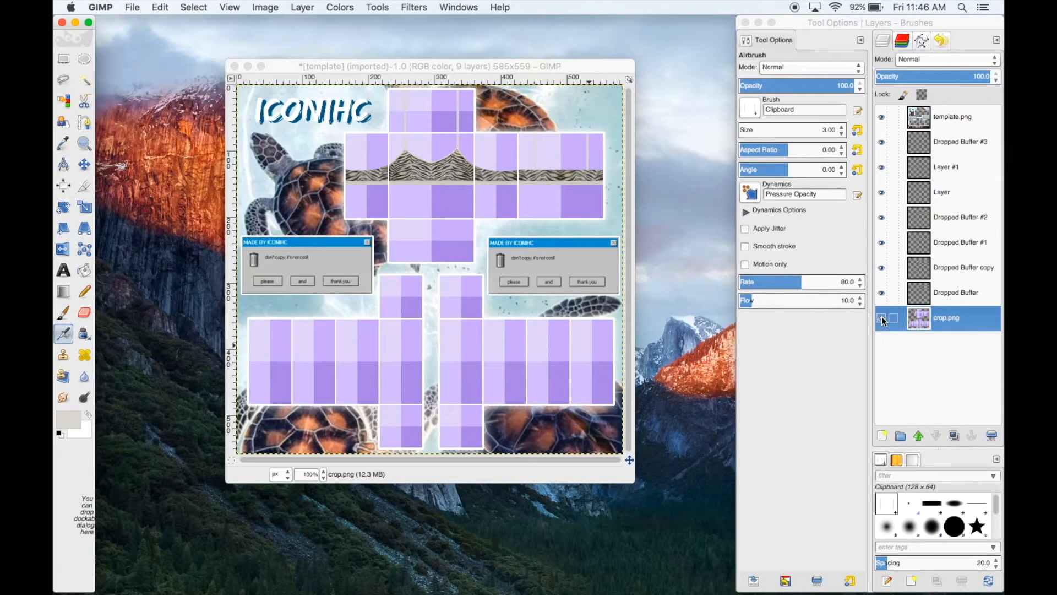
left_click(882, 435, "shift")
left_click_drag(954, 325, 960, 133)
Merge all the zebra, hem and strap layers down into the Dropped Buffer layer, leaving the shading layer separate.
right_click(962, 173)
left_click(907, 266)
right_click(955, 178)
left_click(904, 272)
right_click(959, 173)
left_click(905, 266)
right_click(962, 168)
left_click(906, 260)
right_click(961, 172)
left_click(906, 267)
left_click(883, 169)
Set the foreground colour to black for airbrushing the torso panels at 200% zoom.
left_click(323, 474)
left_click(307, 514)
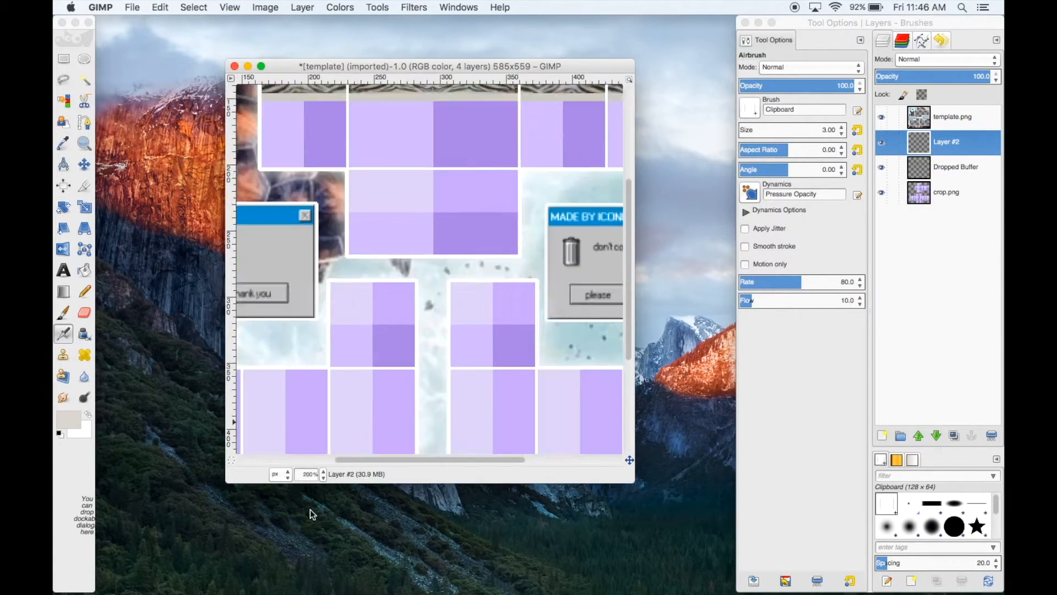
scroll(308, 407, "up", 5)
left_click(64, 335)
left_click(67, 424)
left_click_drag(292, 116, 232, 45)
left_click(469, 211)
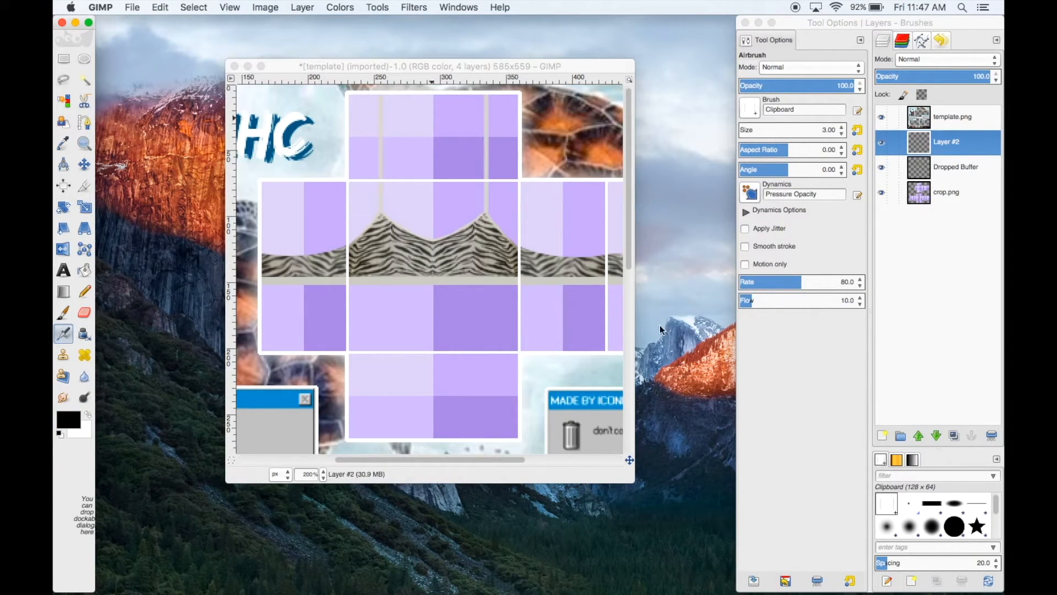
Airbrush short black vertical strokes over the bralette band at every torso panel edge on Layer #2, using the size 7 Pixel brush.
left_click_drag(347, 256, 348, 278)
left_click_drag(520, 251, 520, 279)
left_click_drag(606, 277, 606, 256)
left_click_drag(468, 460, 557, 460)
left_click_drag(342, 252, 342, 275)
left_click_drag(426, 283, 428, 260)
left_click_drag(595, 254, 595, 287)
left_click_drag(549, 456, 455, 459)
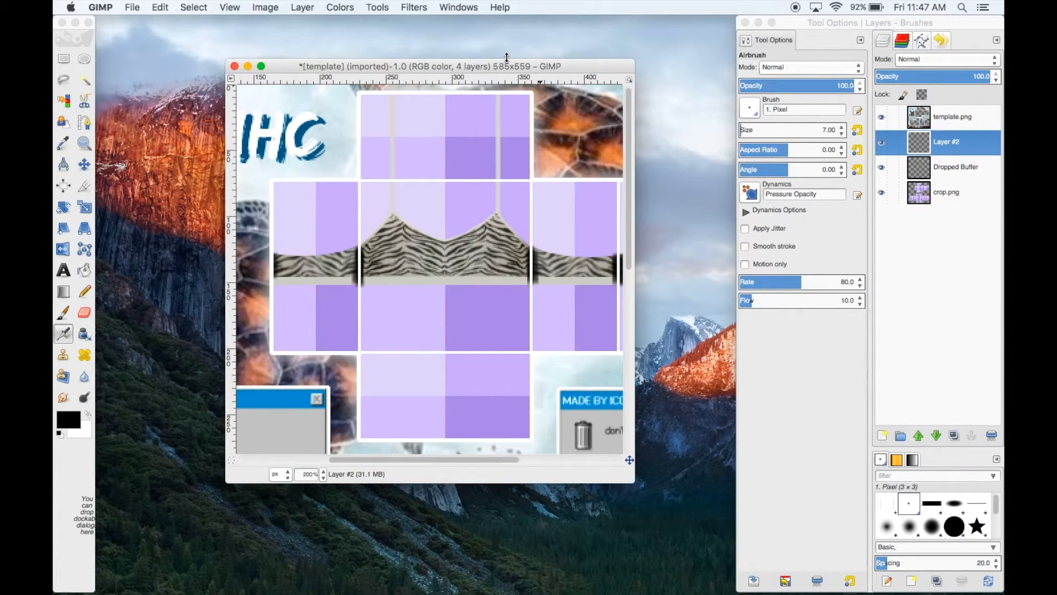
Apply a Gaussian blur to the black shading strokes on Layer #2.
left_click(414, 8)
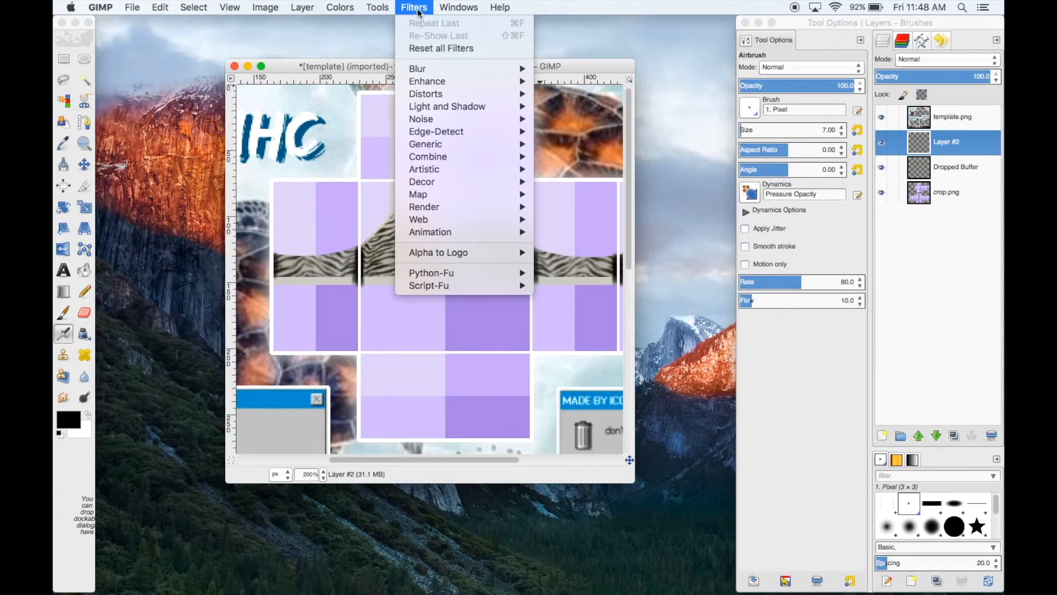
mouse_move(427, 69)
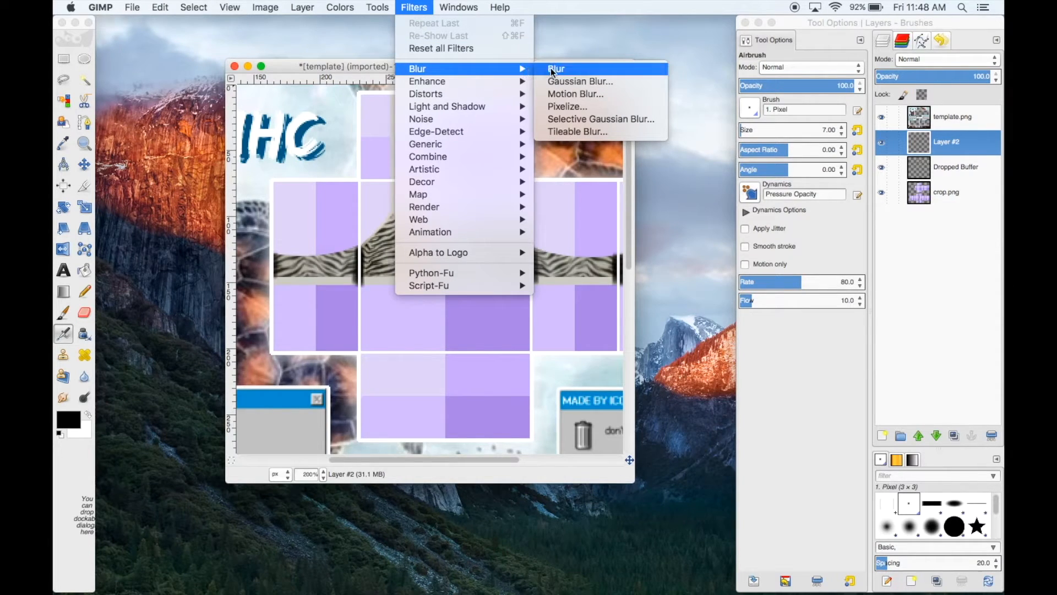
left_click(579, 81)
left_click(486, 364)
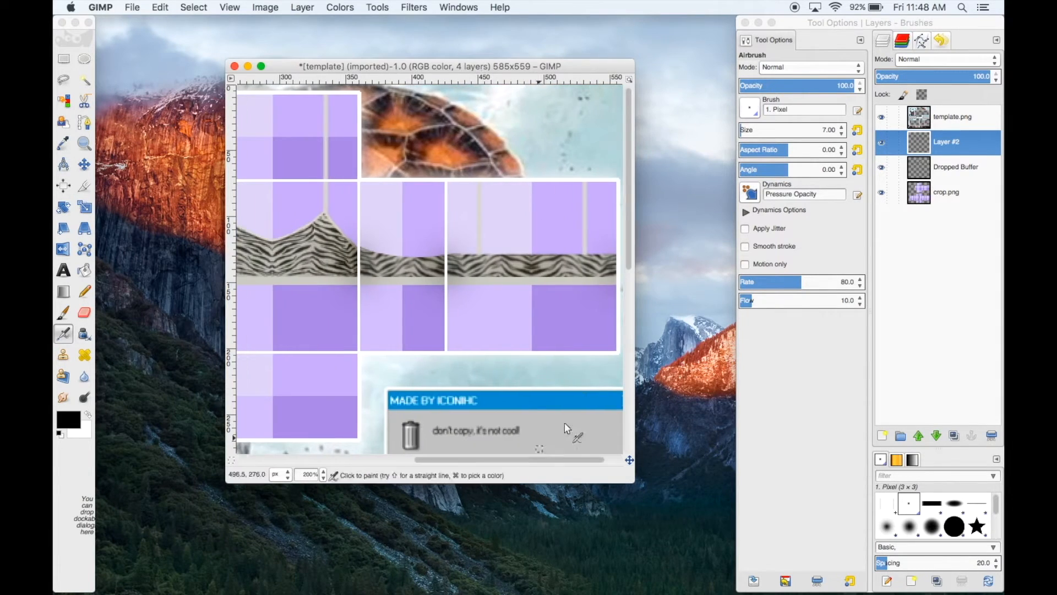
left_click_drag(559, 460, 592, 460)
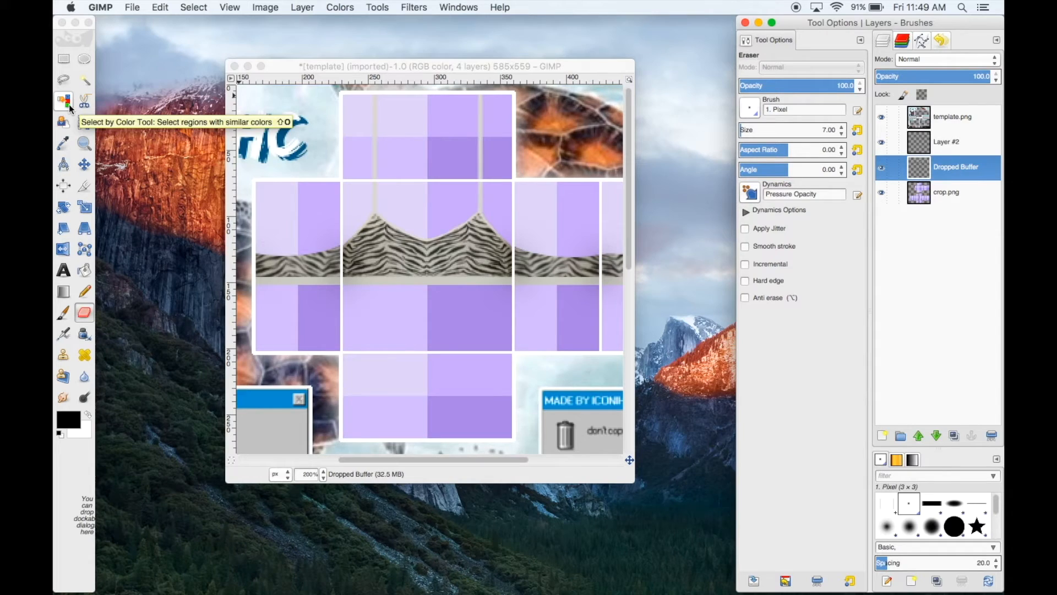
Select all transparent areas around the bralette on the Dropped Buffer layer by colour, with a threshold of 2.9.
left_click(70, 105)
mouse_move(747, 155)
left_mouse_down()
mouse_move(732, 160)
mouse_move(749, 162)
mouse_move(739, 165)
left_mouse_up()
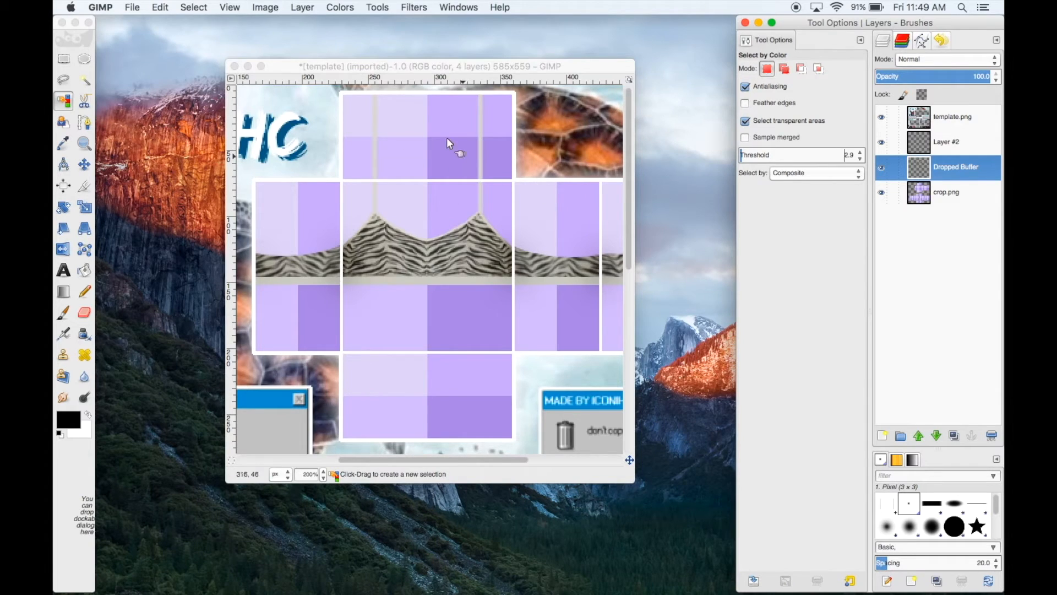
left_click(419, 205)
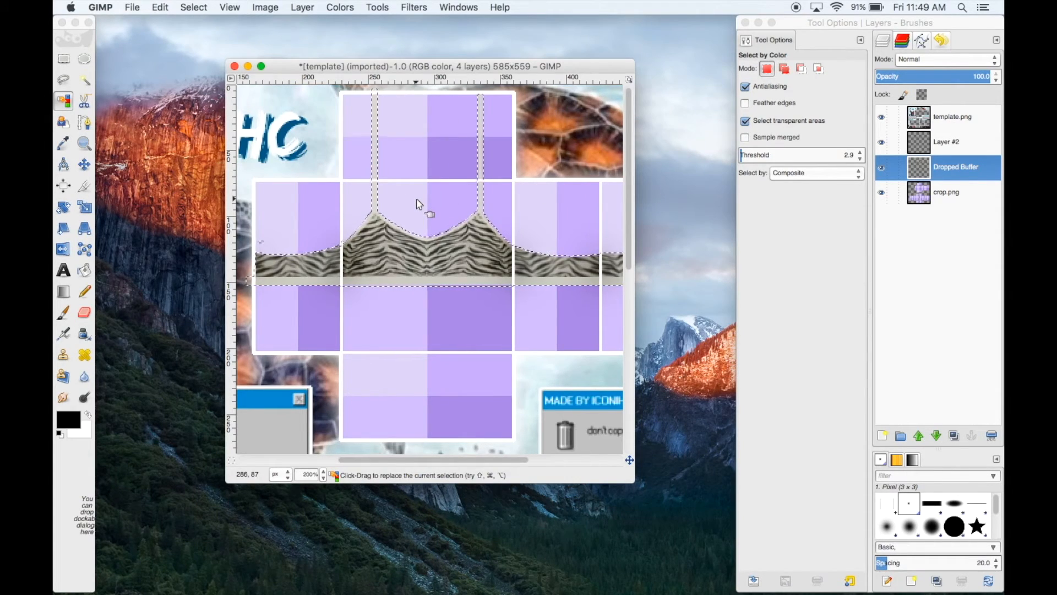
Erase the blurred shading outside the bralette on Layer #2 within the selection, using the Pixel brush at size 62.35.
left_click(84, 312)
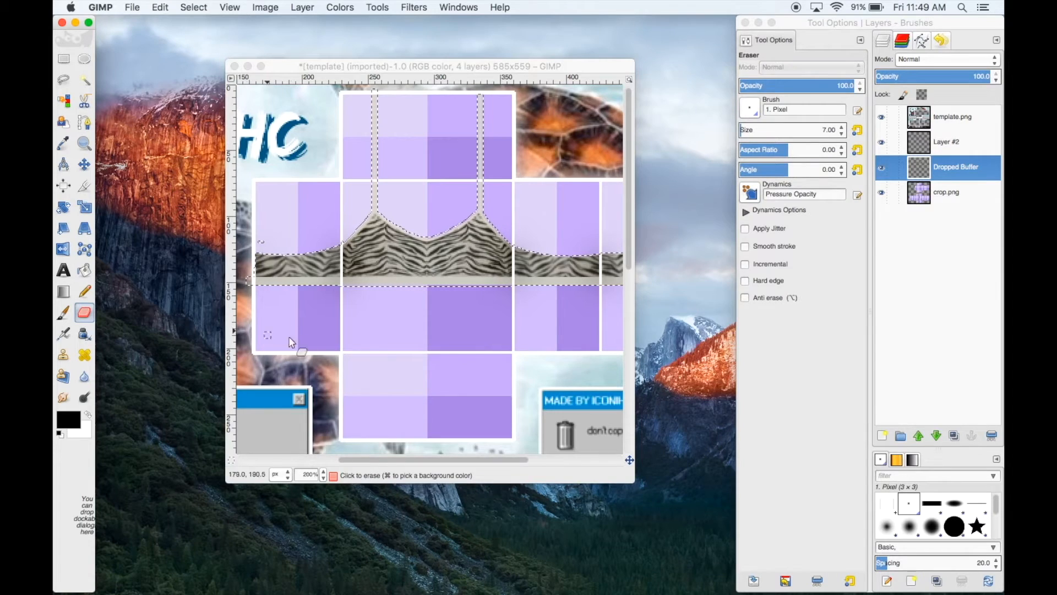
left_click(955, 142)
left_click(751, 135)
left_click_drag(750, 133, 803, 138)
mouse_move(446, 215)
left_mouse_down()
mouse_move(288, 233)
mouse_move(392, 88)
mouse_move(463, 254)
left_mouse_up()
scroll(479, 465, "right", 5)
key("r")
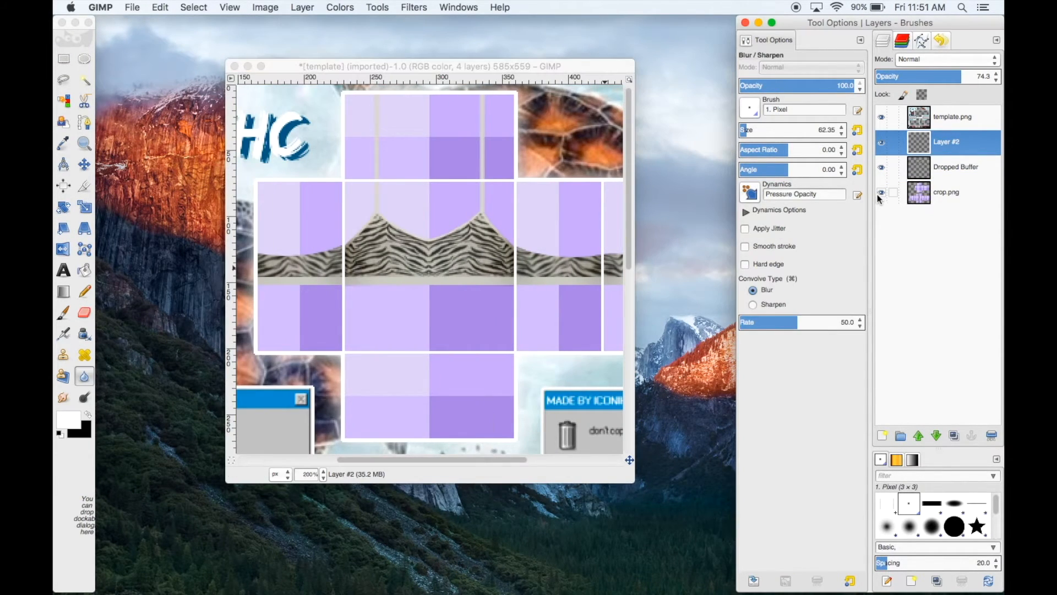
Hide the purple crop.png layer and check the design with the template.png layer switched off and back on.
left_click(881, 193)
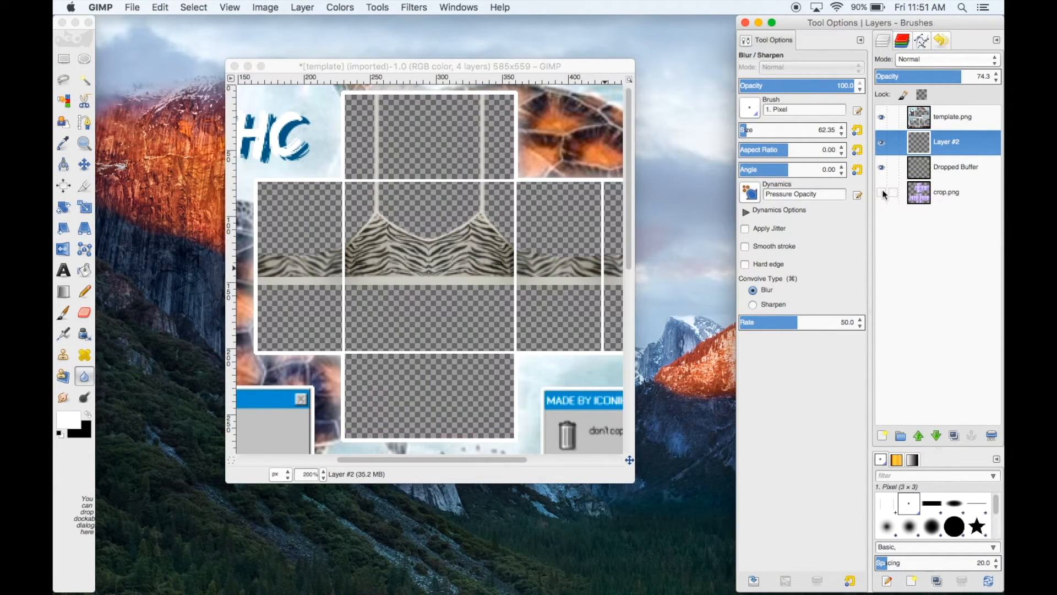
left_click(882, 117)
left_click(882, 117)
Export the design to the Shirts folder as animal print tank.png with the default PNG options and compression level 9.
left_click(139, 6)
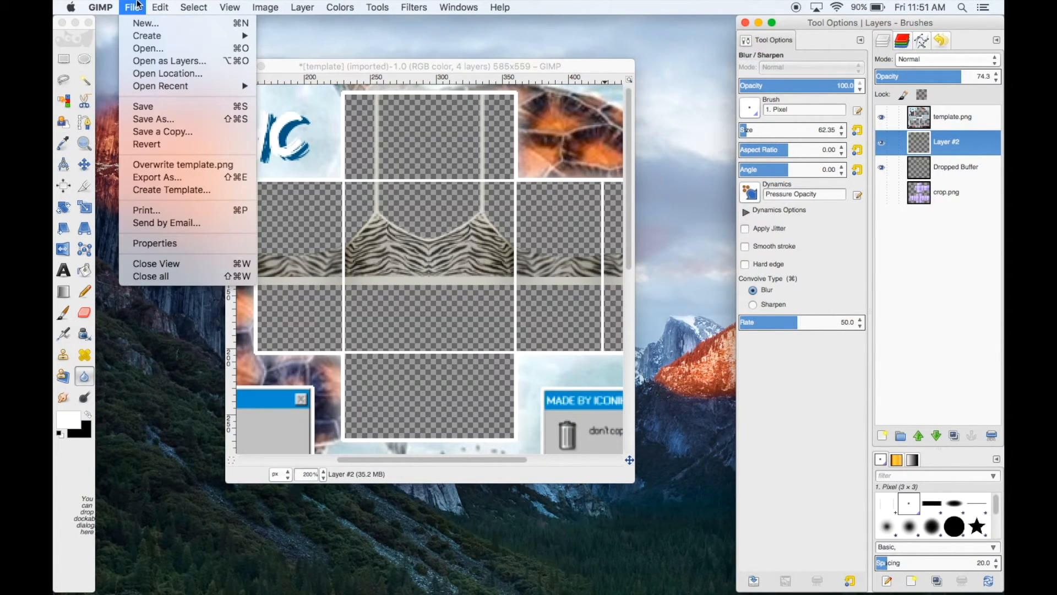
left_click(144, 175)
type("animal print tank")
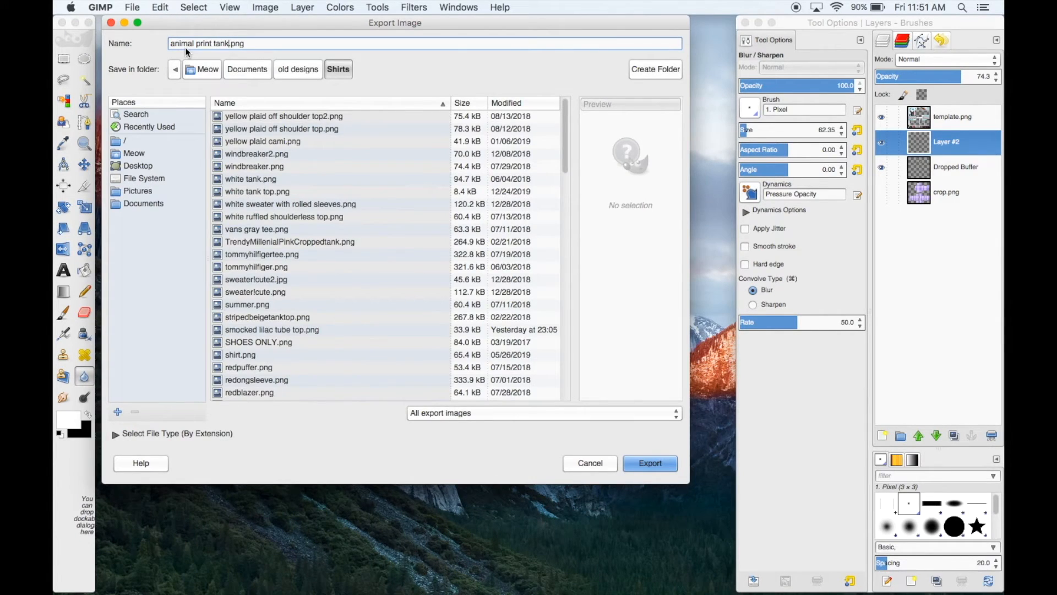
left_click(259, 47)
left_click_drag(230, 43, 167, 46)
left_click(259, 43)
left_click(639, 463)
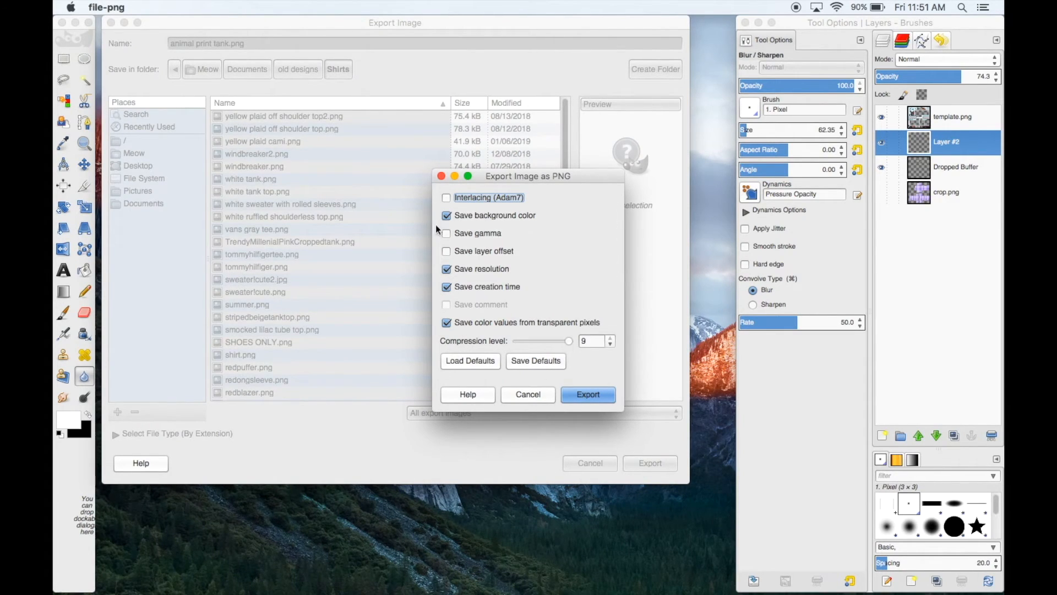
left_click(589, 395)
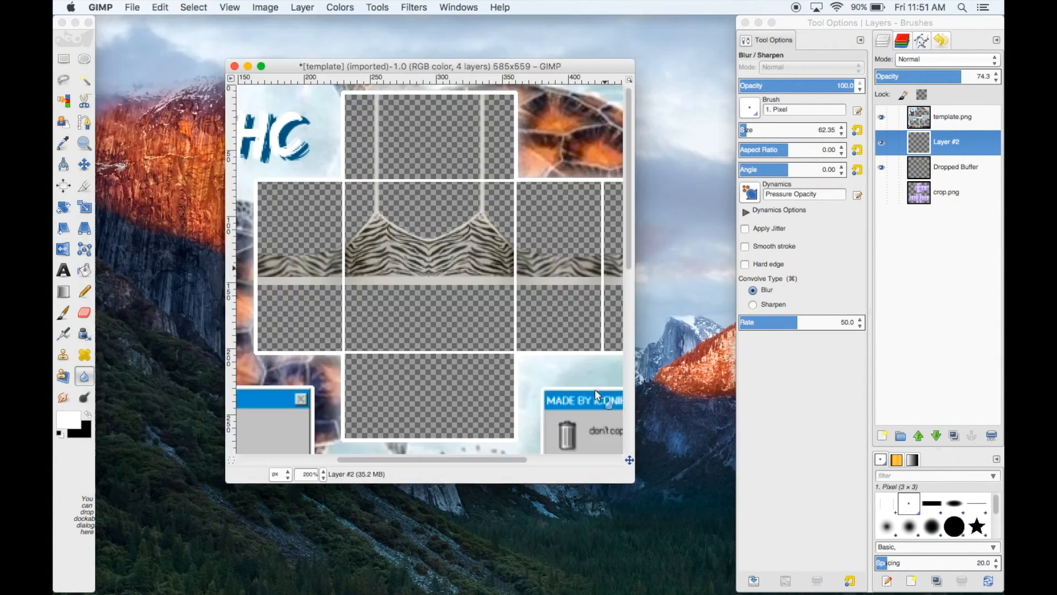